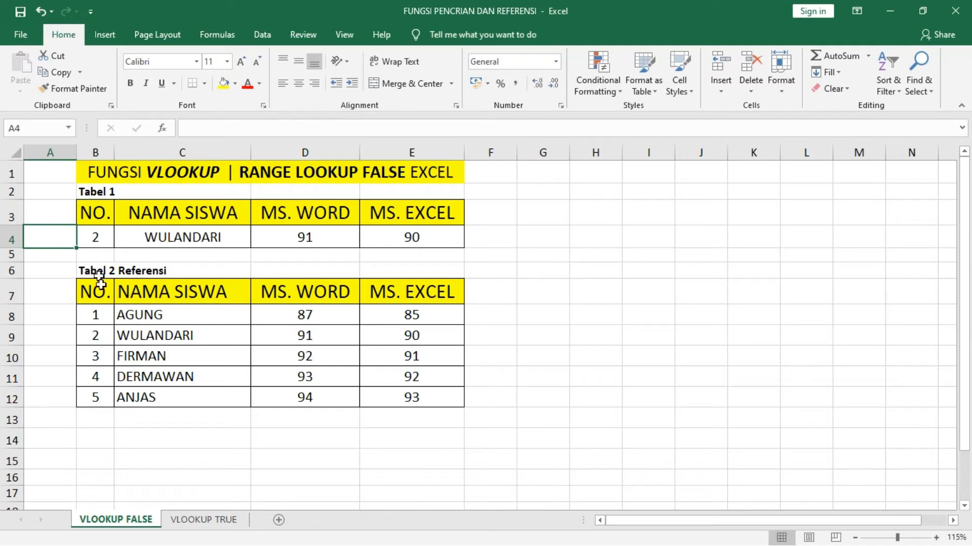
- Set the NO. lookup value of Tabel 1 in cell B4 to 3
{"action": "left_click_drag", "start_coordinate": [91, 336], "coordinate": [384, 344]}
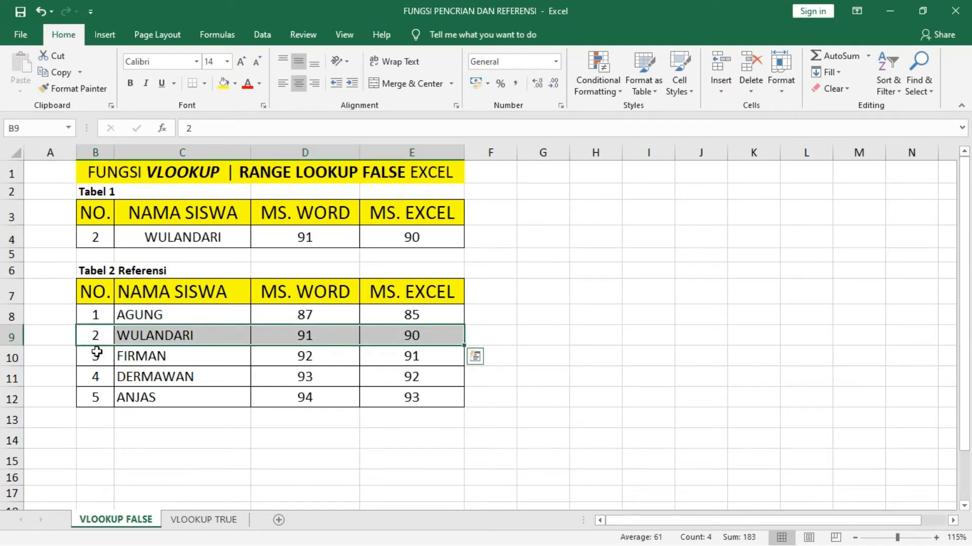
{"action": "left_click", "coordinate": [96, 335]}
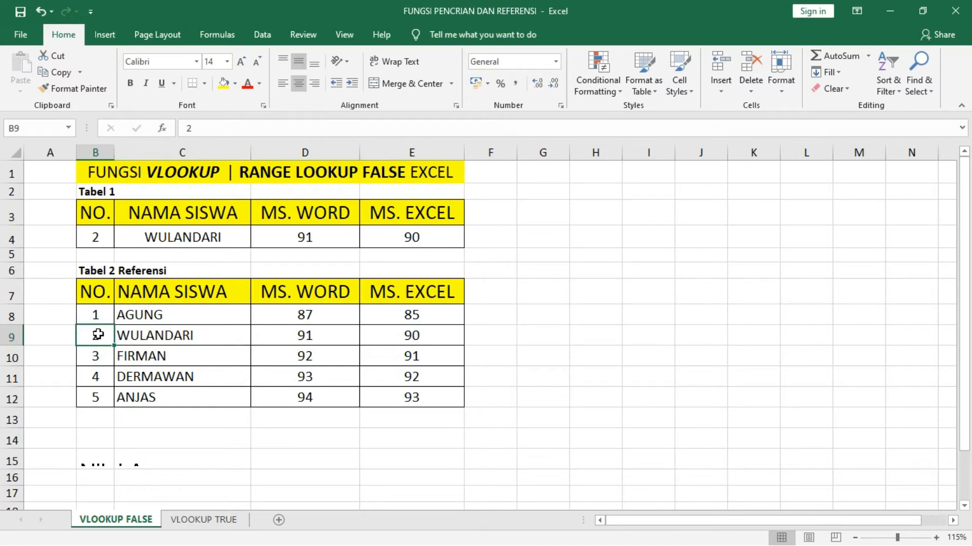
{"action": "left_click", "coordinate": [96, 237]}
{"action": "type", "text": "3"}
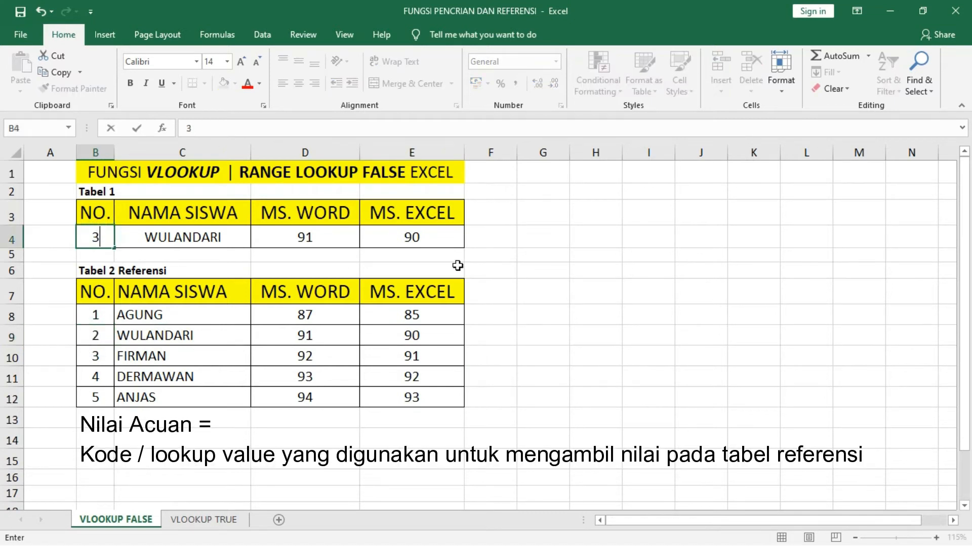
{"action": "left_click", "coordinate": [479, 256]}
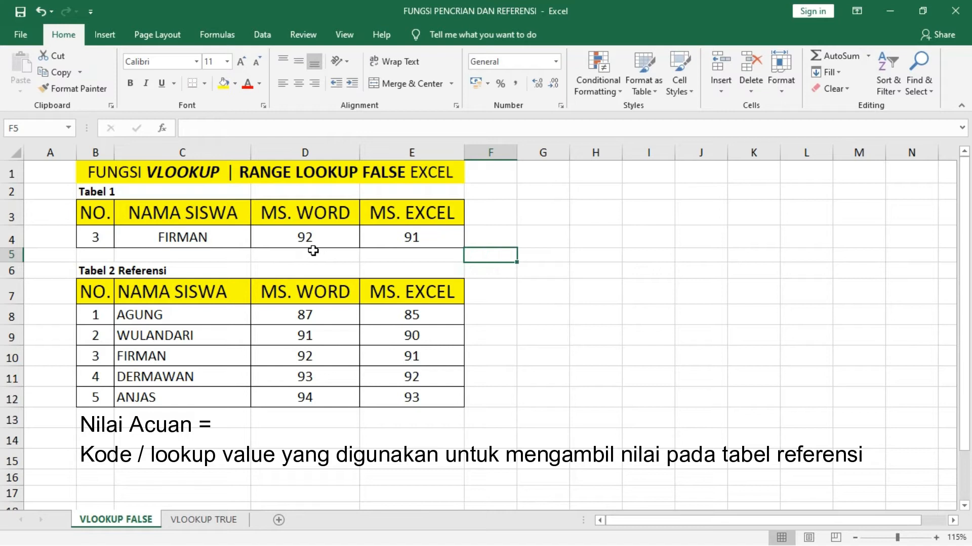
- Test the lookup with two more numbers in cell B4, entering 4 followed by 5
{"action": "left_click", "coordinate": [89, 239]}
{"action": "type", "text": "4"}
{"action": "left_click", "coordinate": [458, 288]}
{"action": "left_click", "coordinate": [94, 238]}
{"action": "type", "text": "5"}
{"action": "left_click", "coordinate": [512, 268]}
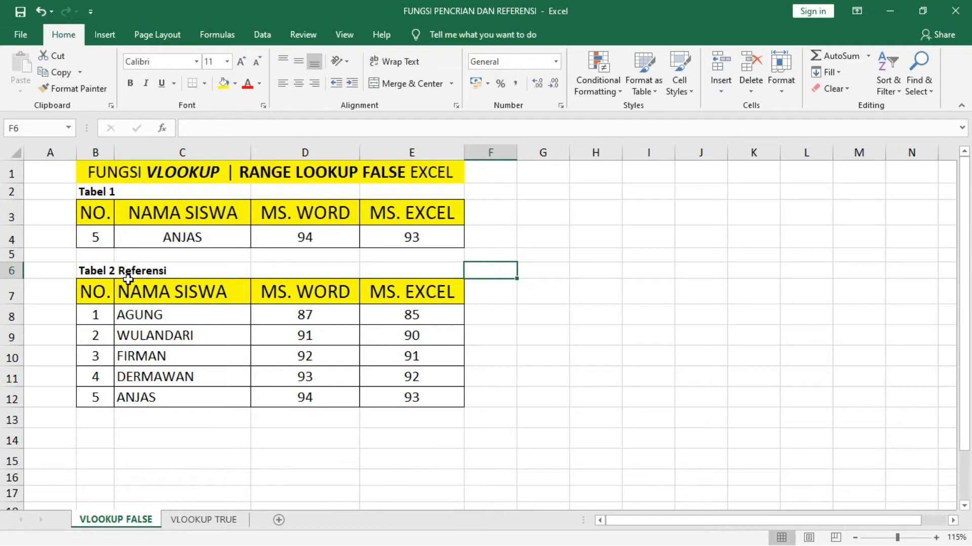
- Enter 6, a number missing from the Tabel 2 reference rows, as the lookup value in cell B4
{"action": "left_click_drag", "start_coordinate": [104, 315], "coordinate": [410, 393]}
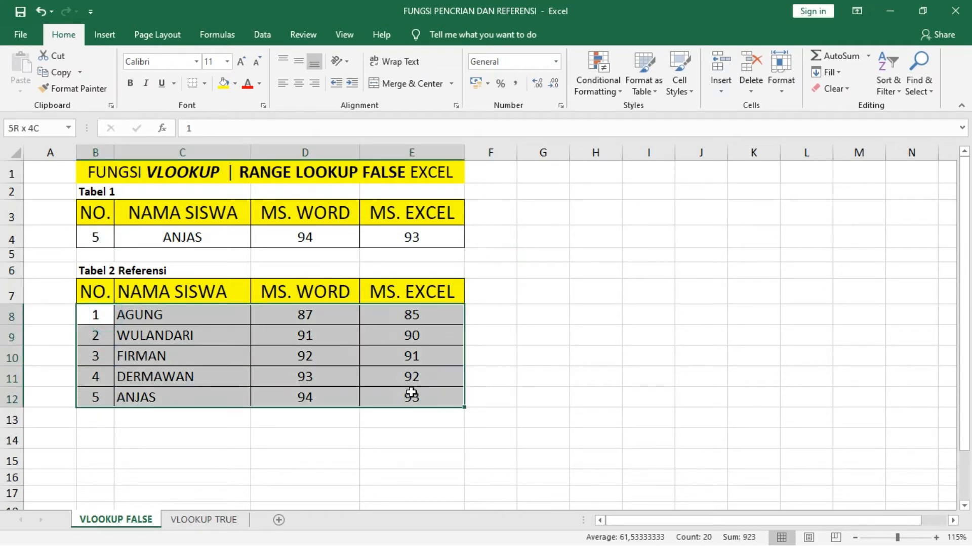
{"action": "left_click", "coordinate": [99, 399]}
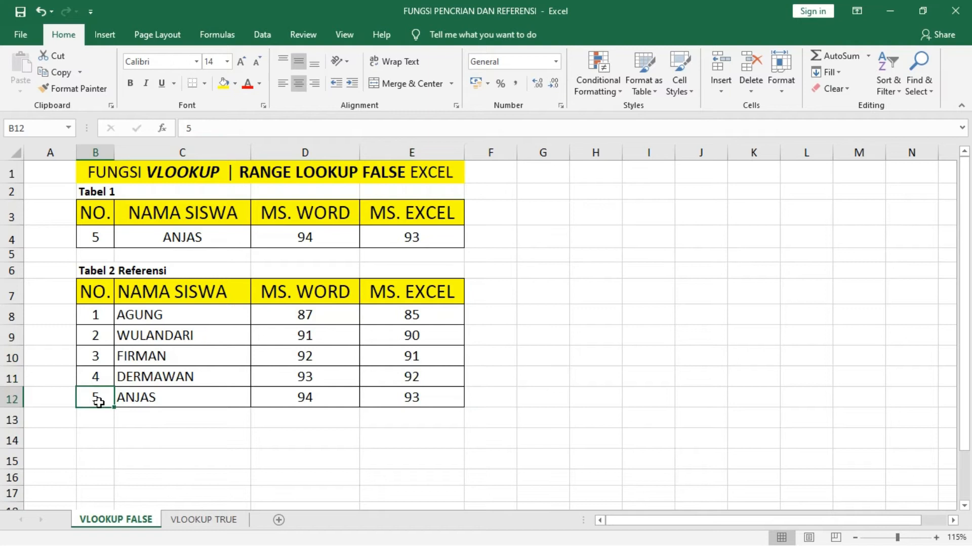
{"action": "left_click_drag", "start_coordinate": [98, 401], "coordinate": [404, 400]}
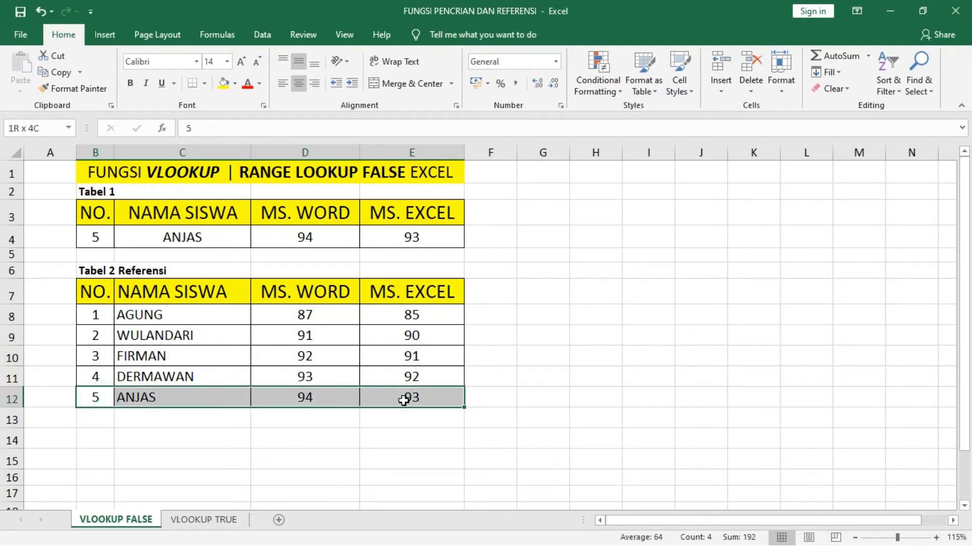
{"action": "left_click", "coordinate": [95, 239]}
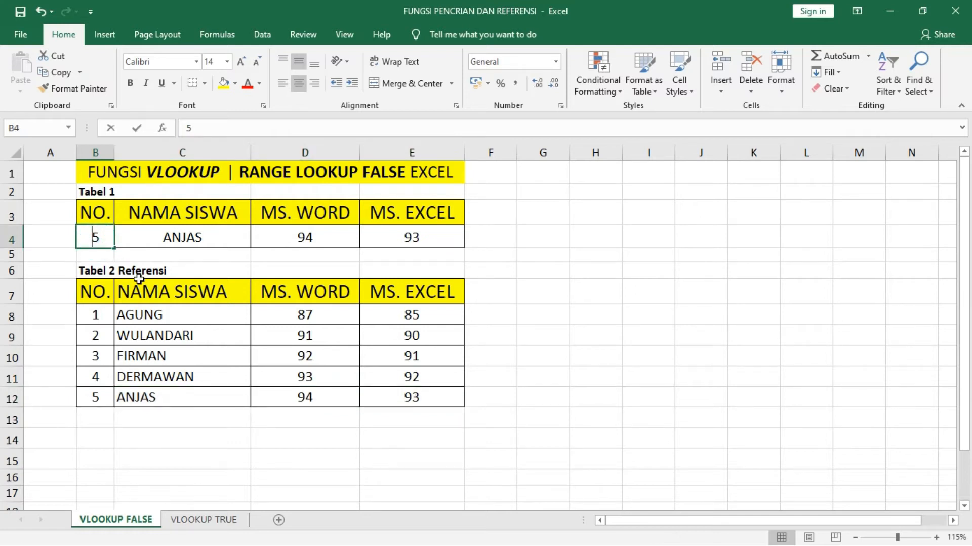
{"action": "type", "text": "6"}
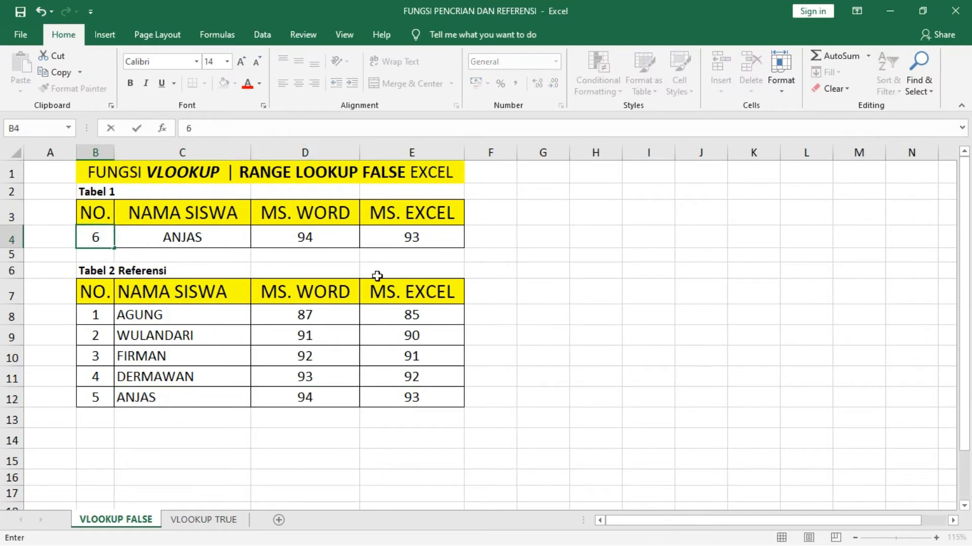
{"action": "key", "text": "Return"}
- Examine the lookup results in C4:E4 against the number in B4 and the Tabel 2 reference range B7:E12
{"action": "left_click_drag", "start_coordinate": [191, 236], "coordinate": [400, 238]}
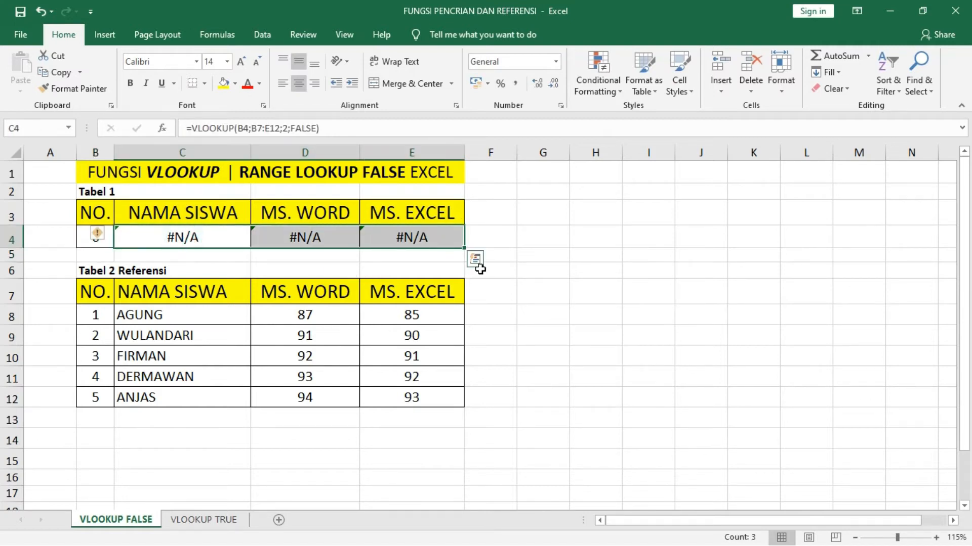
{"action": "left_click", "coordinate": [50, 239]}
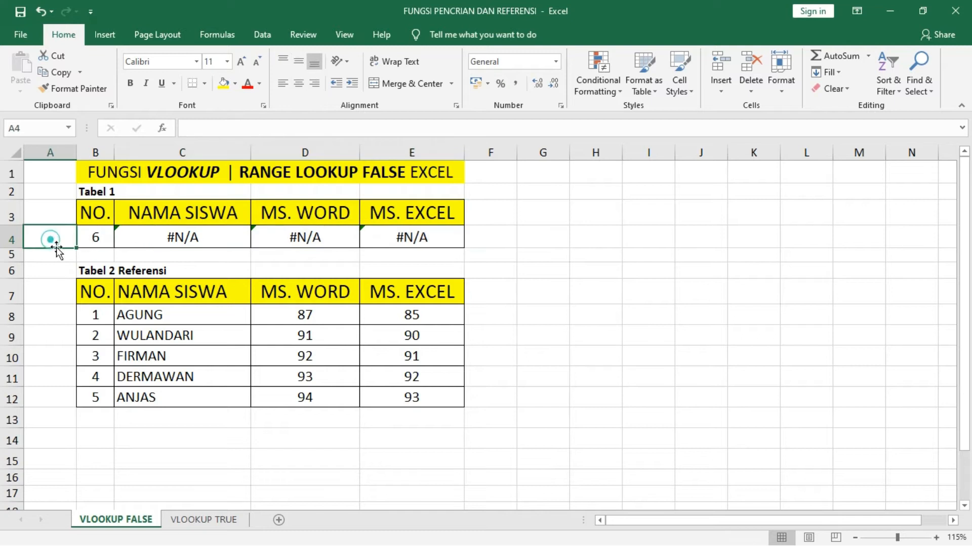
{"action": "left_click", "coordinate": [92, 241]}
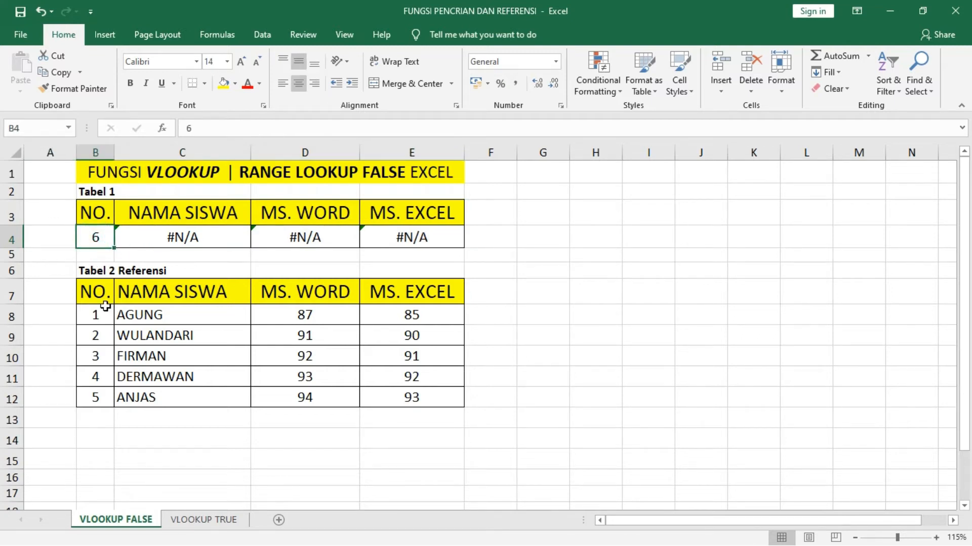
{"action": "left_click_drag", "start_coordinate": [97, 297], "coordinate": [399, 397]}
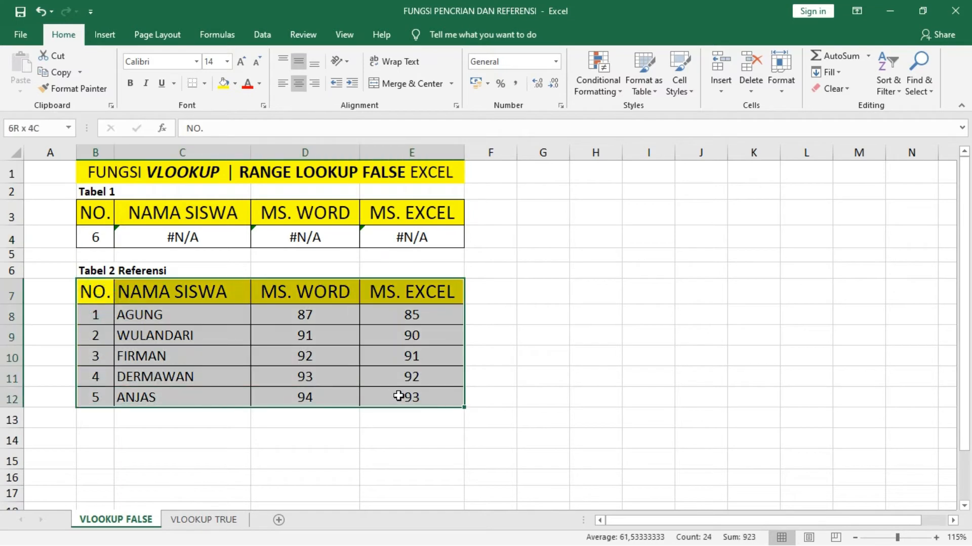
{"action": "left_click", "coordinate": [108, 310]}
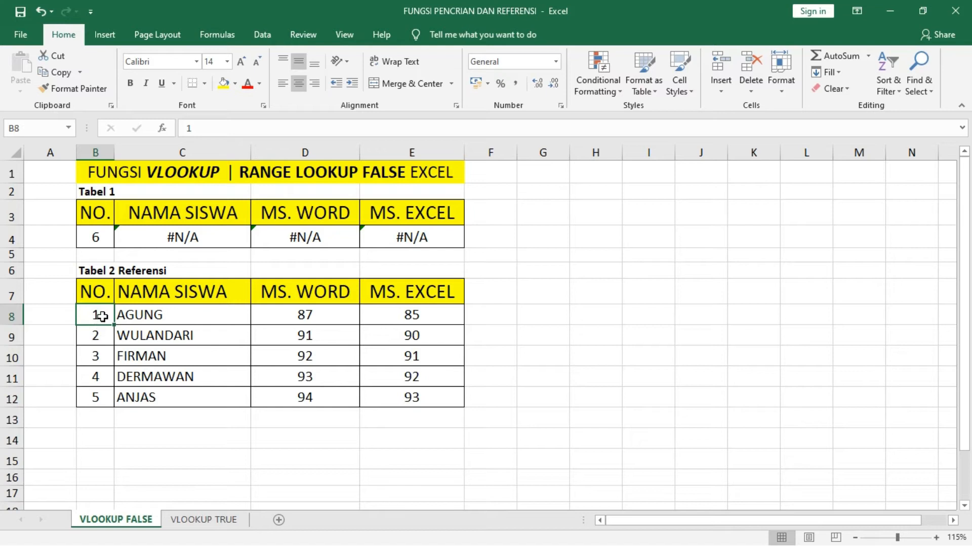
{"action": "left_click_drag", "start_coordinate": [99, 314], "coordinate": [383, 395]}
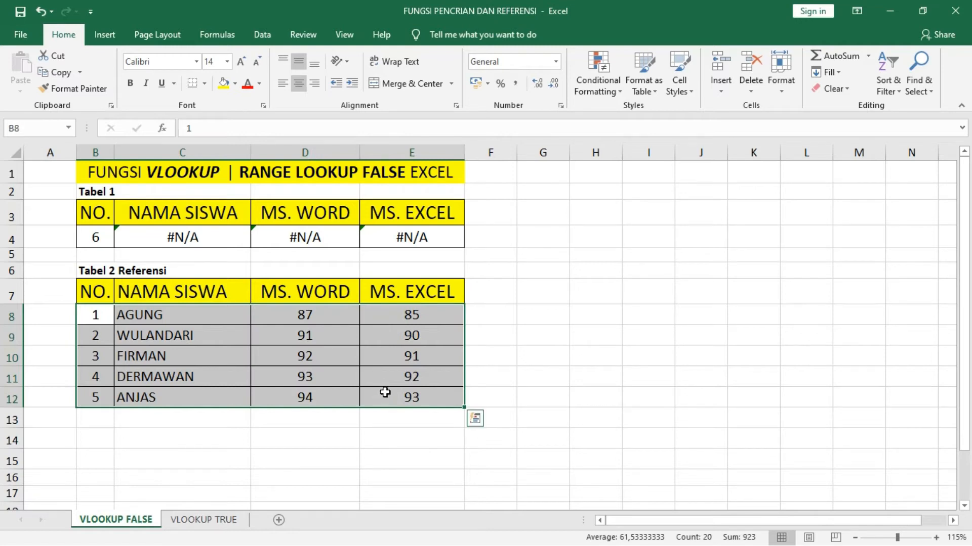
{"action": "left_click", "coordinate": [99, 240]}
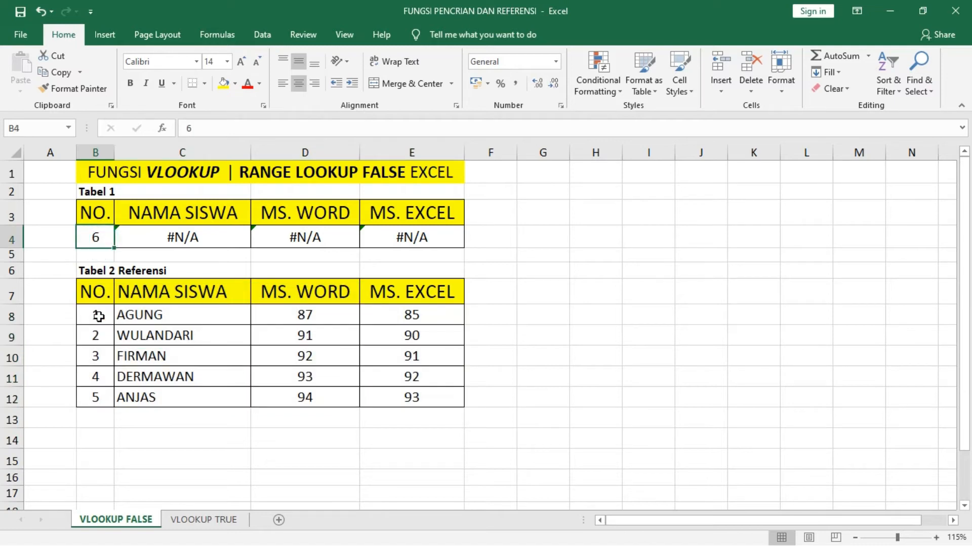
{"action": "left_click", "coordinate": [200, 244]}
- Set the lookup number in cell B4 to 1
{"action": "left_click", "coordinate": [107, 244]}
{"action": "type", "text": "1"}
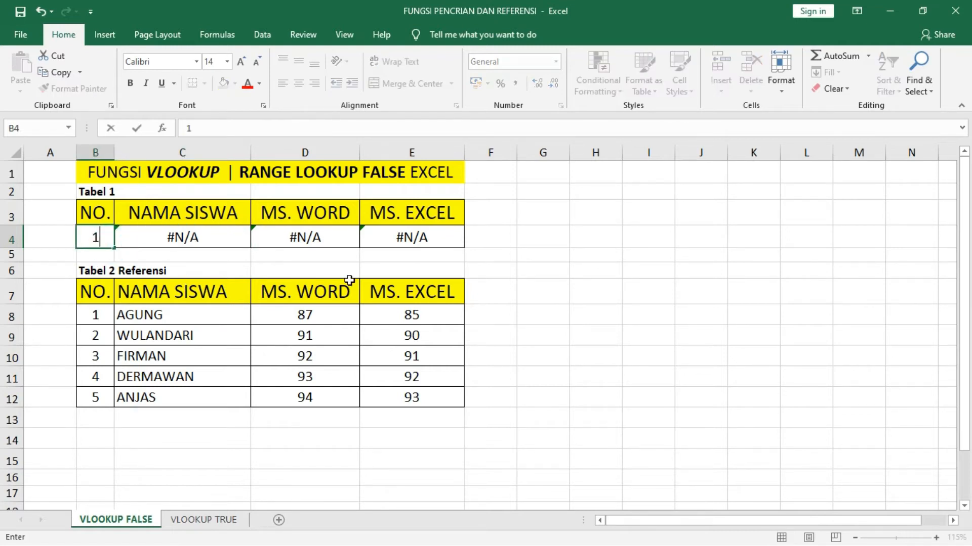
{"action": "left_click", "coordinate": [475, 277]}
- Change the range_lookup argument of the NAMA SISWA formula in C4 to TRUE, giving =VLOOKUP(B4;B7:E12;2;TRUE)
{"action": "left_click", "coordinate": [210, 240]}
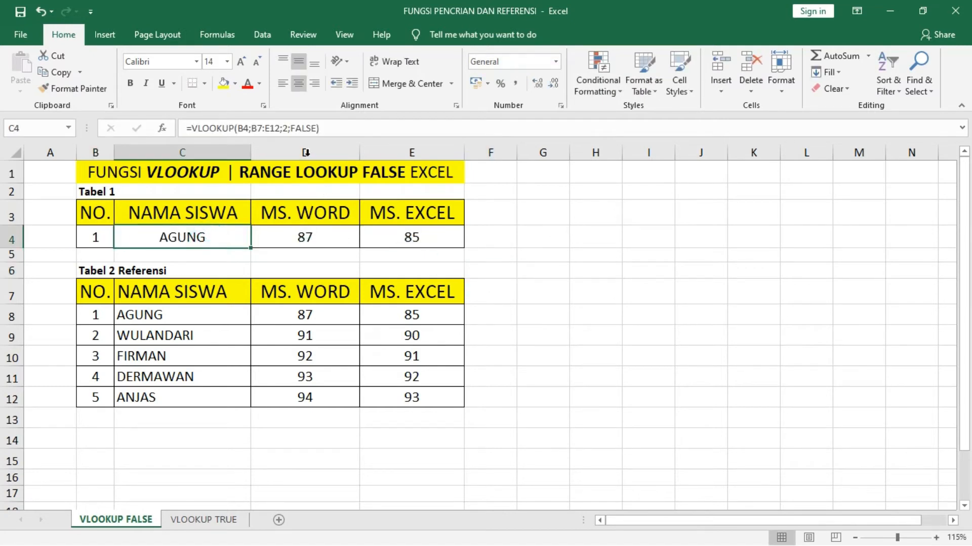
{"action": "double_click", "coordinate": [219, 235]}
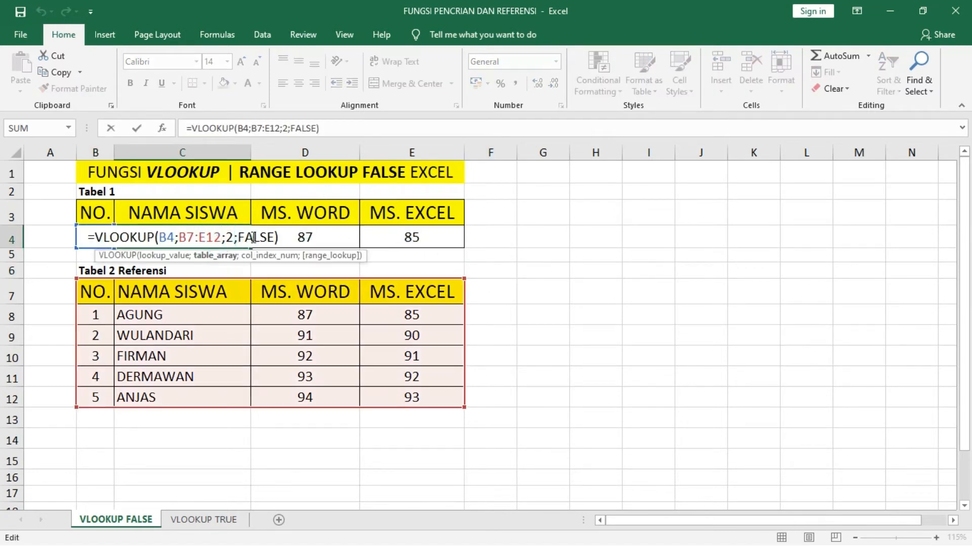
{"action": "double_click", "coordinate": [253, 238]}
{"action": "type", "text": "TRUE"}
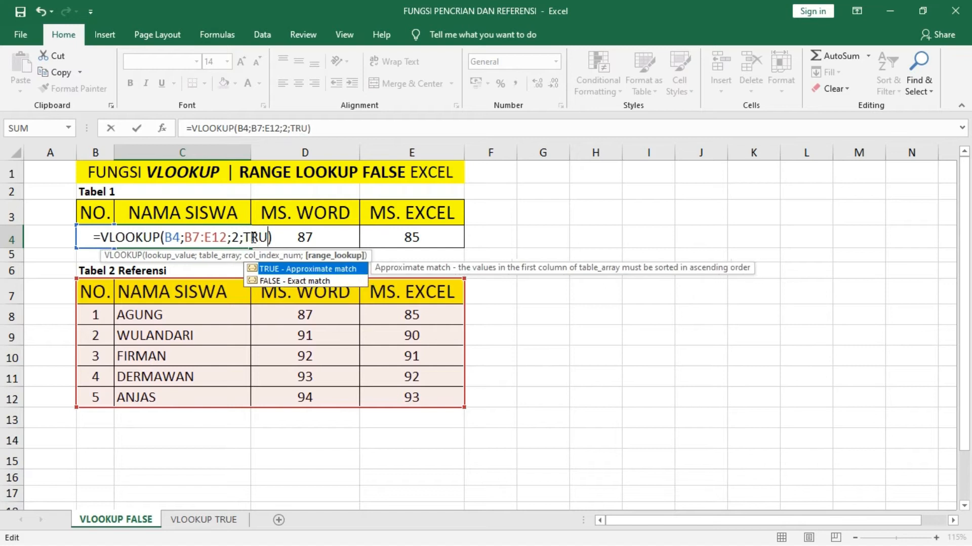
{"action": "key", "text": "Return"}
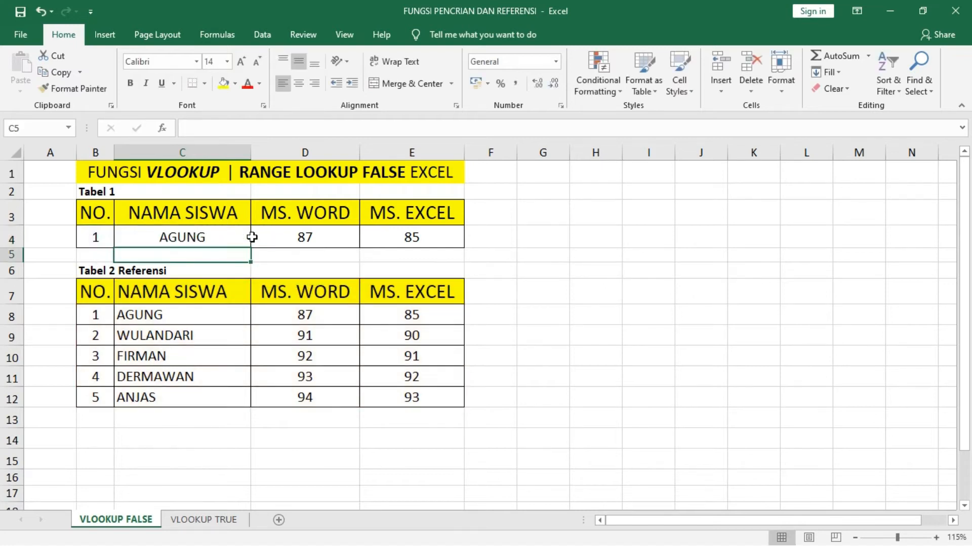
- Test the approximate-match formula by entering 5 in cell B4, followed by 6
{"action": "left_click", "coordinate": [184, 239]}
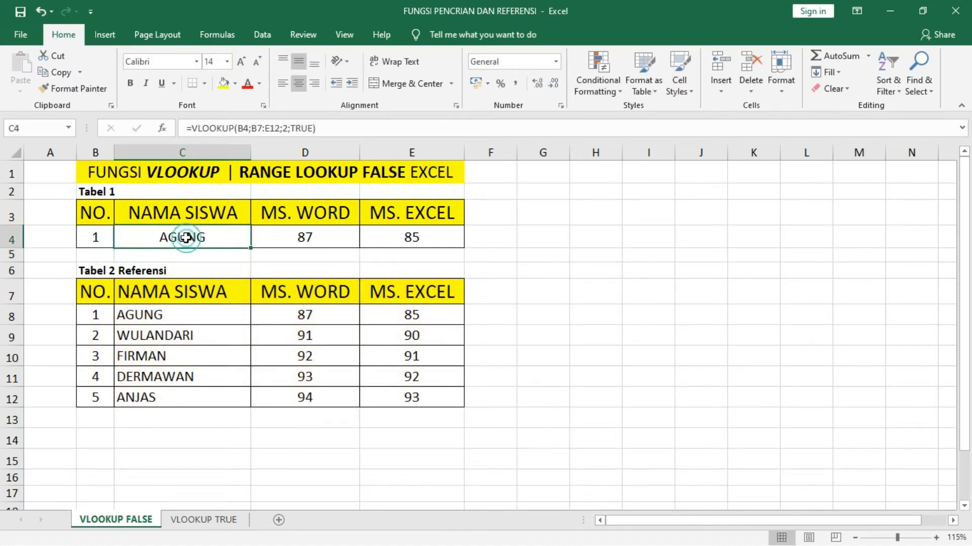
{"action": "left_click", "coordinate": [92, 239]}
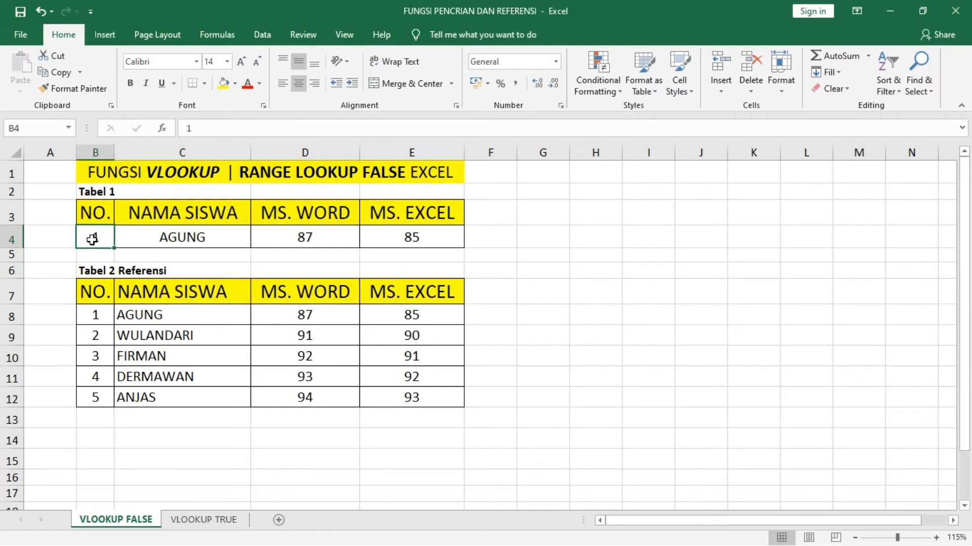
{"action": "type", "text": "5"}
{"action": "left_click", "coordinate": [503, 269]}
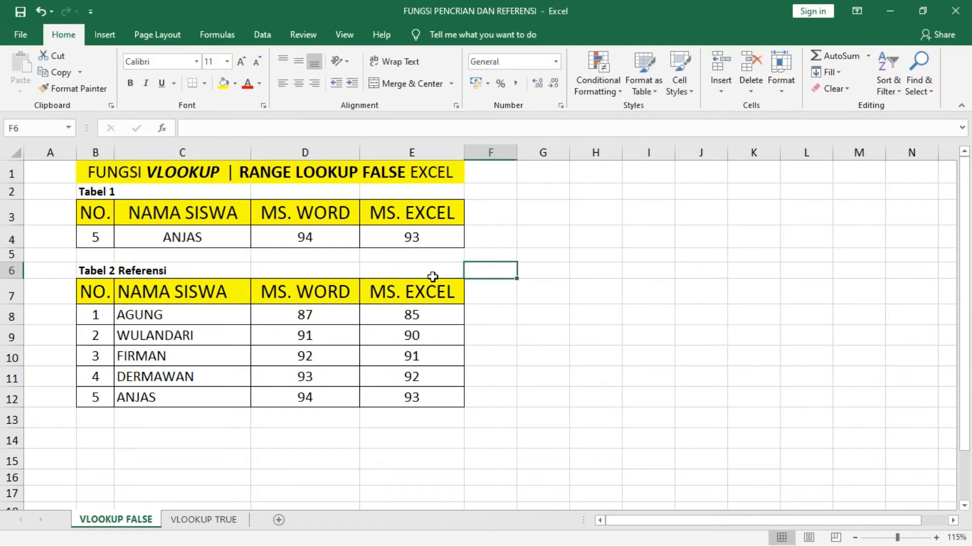
{"action": "left_click", "coordinate": [95, 239]}
{"action": "type", "text": "6"}
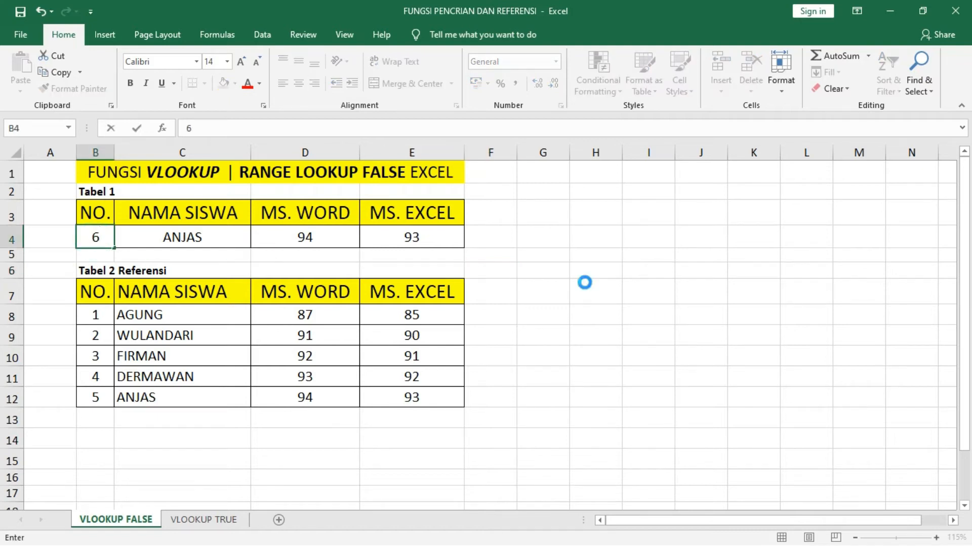
{"action": "left_click", "coordinate": [585, 283]}
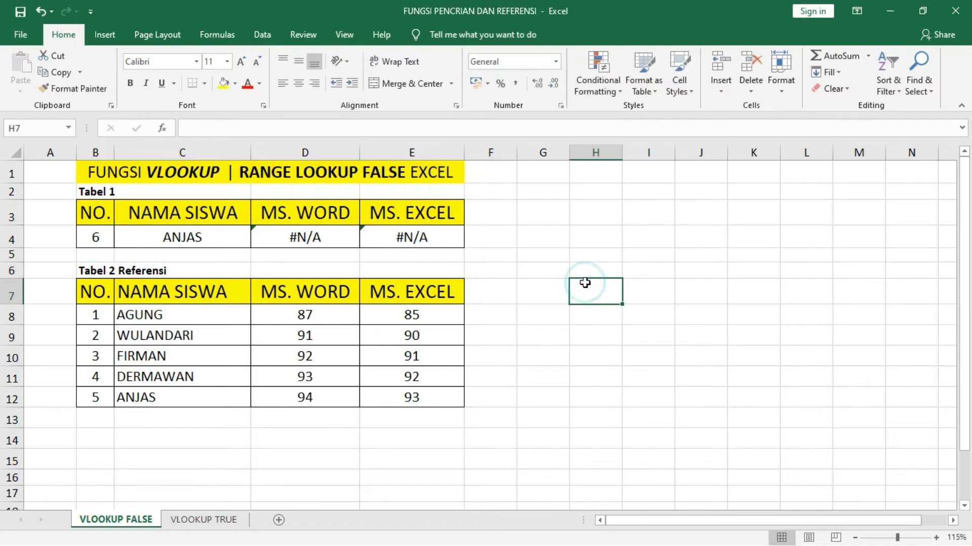
- Compare the range_lookup arguments of the formulas in C4, D4 and E4, and check B4 against the NO. column of Tabel 2
{"action": "left_click", "coordinate": [191, 238]}
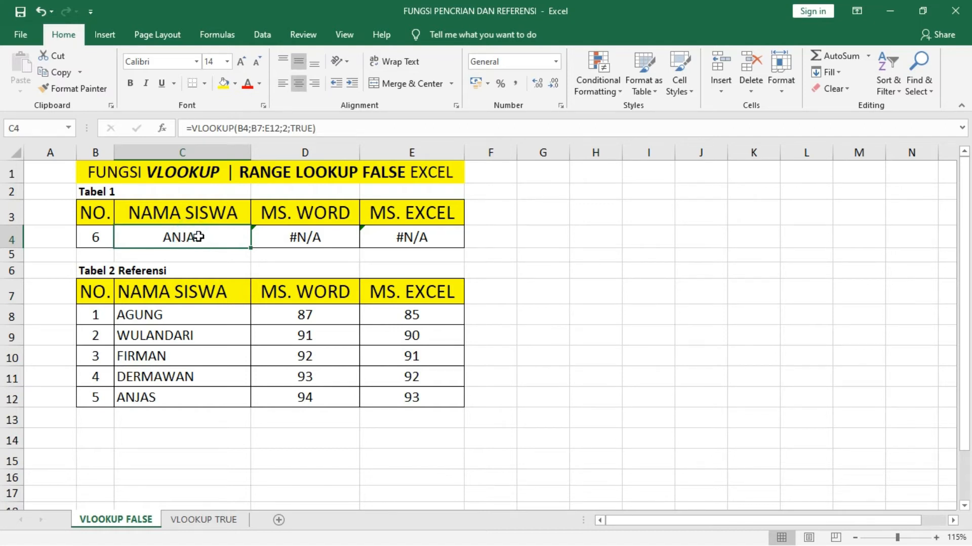
{"action": "left_click", "coordinate": [340, 241]}
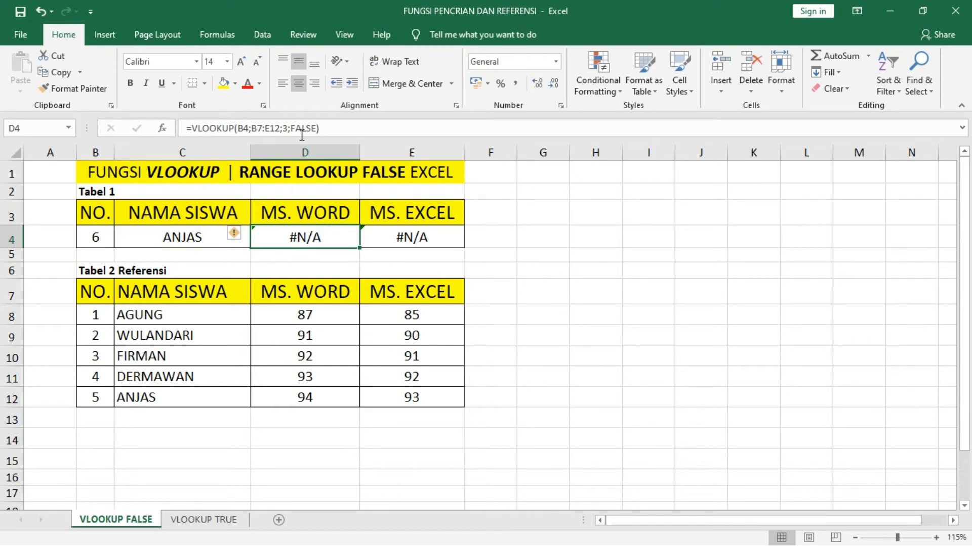
{"action": "left_click", "coordinate": [387, 237]}
{"action": "left_click", "coordinate": [208, 240]}
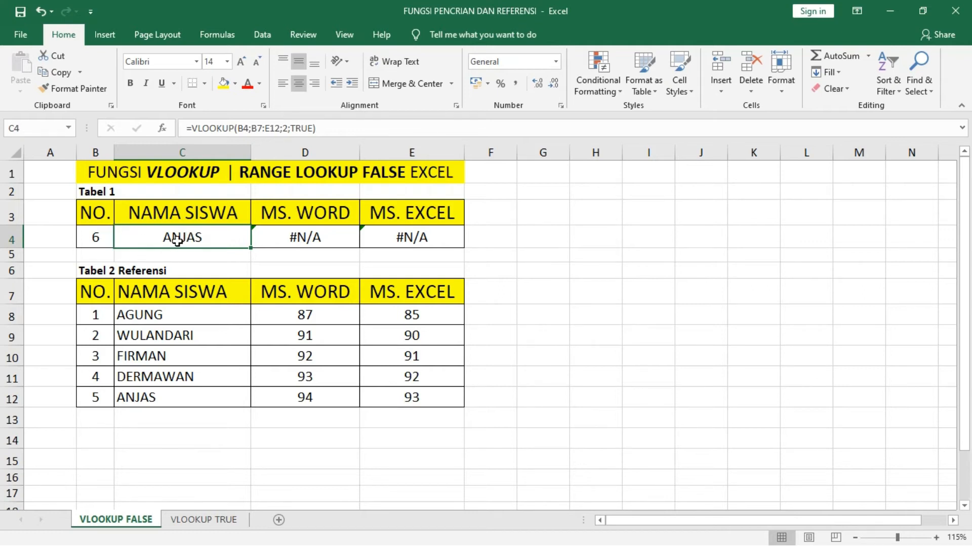
{"action": "left_click", "coordinate": [101, 239]}
{"action": "left_click_drag", "start_coordinate": [95, 315], "coordinate": [378, 397]}
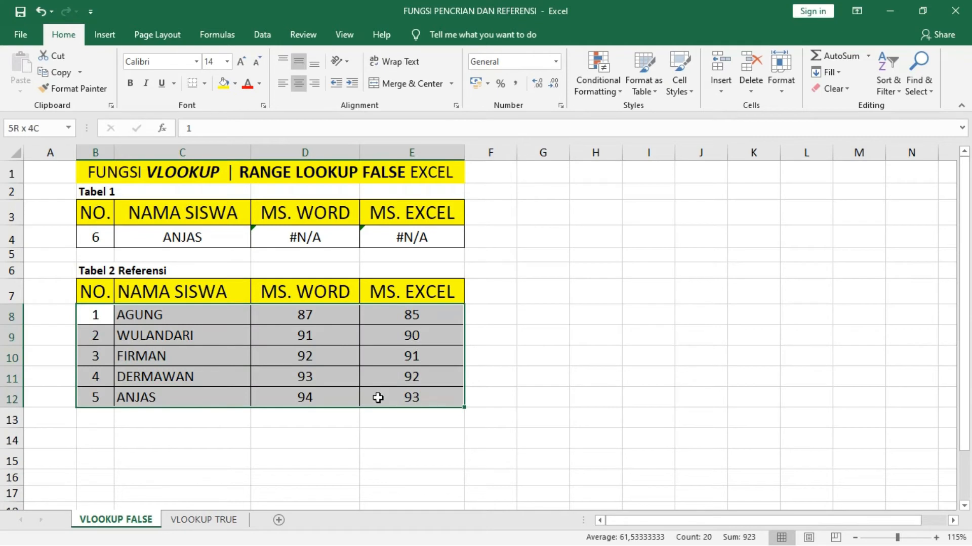
{"action": "left_click_drag", "start_coordinate": [95, 315], "coordinate": [102, 392]}
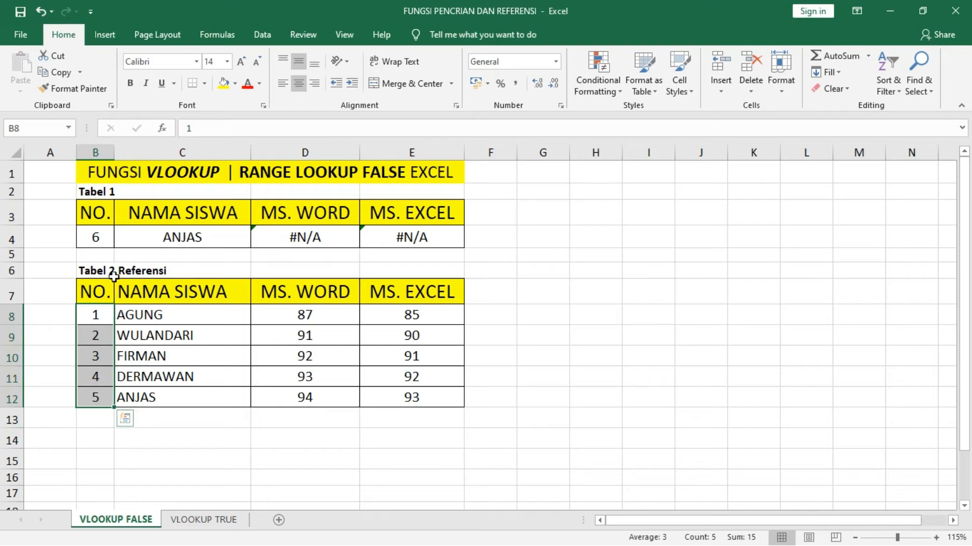
{"action": "left_click", "coordinate": [103, 240]}
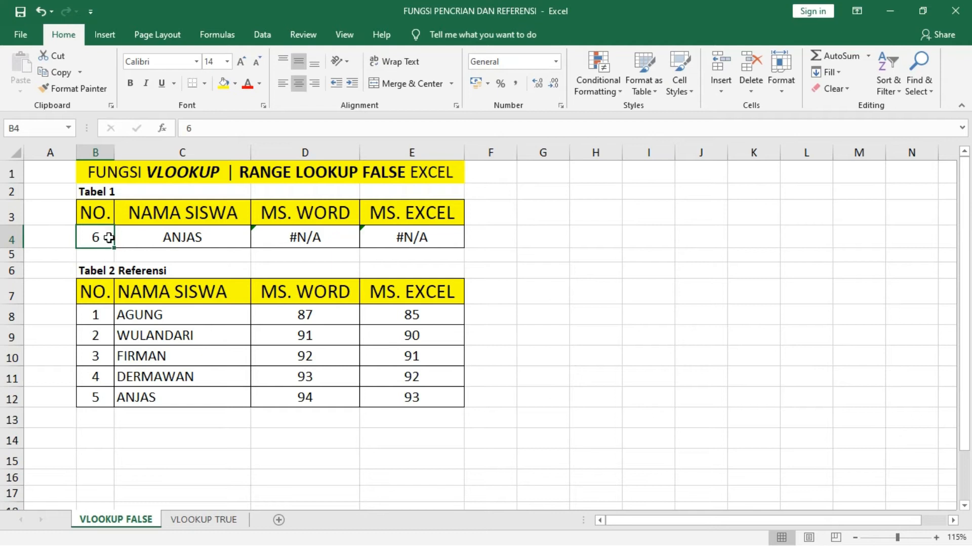
{"action": "left_click", "coordinate": [96, 401]}
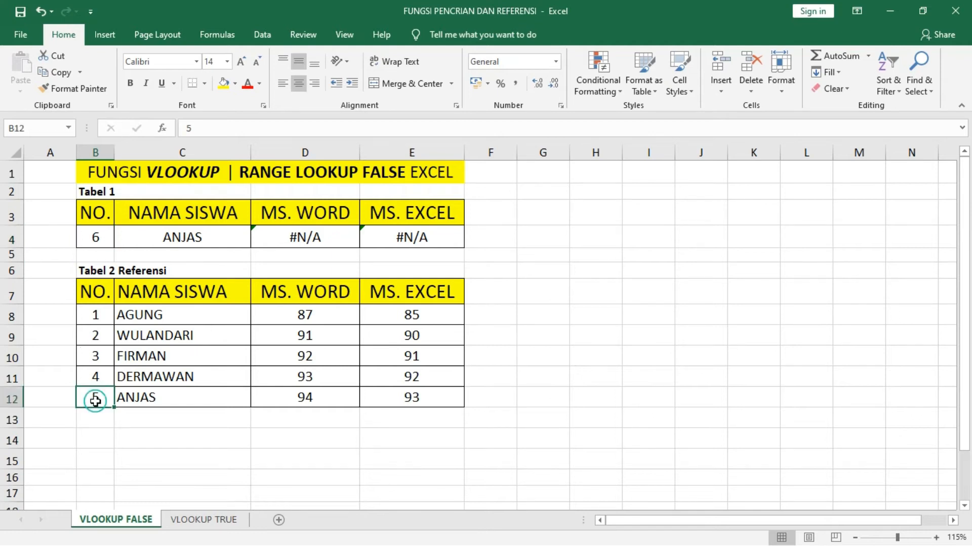
{"action": "left_click", "coordinate": [124, 400]}
{"action": "left_click", "coordinate": [196, 239]}
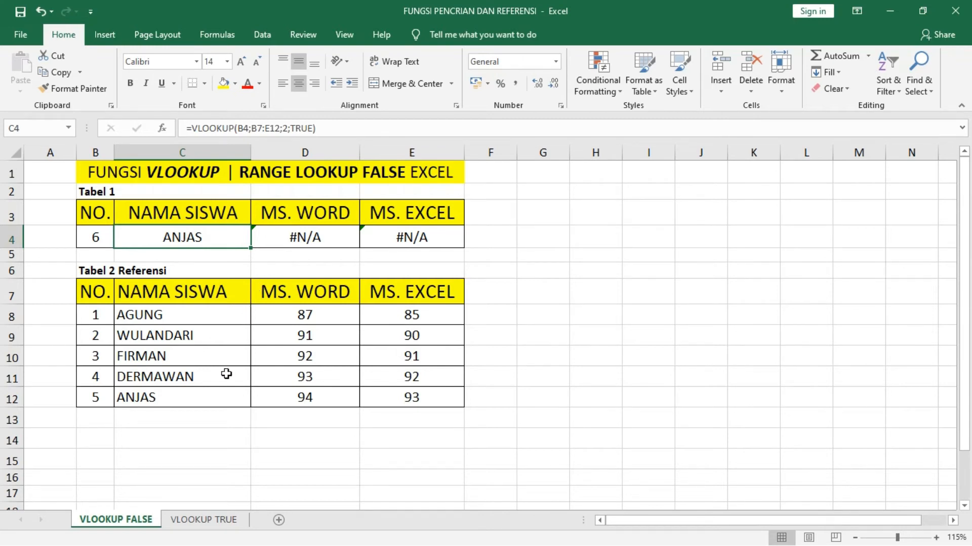
- Open the VLOOKUP TRUE sheet and examine its title and the GRADE formula in cell E5
{"action": "left_click", "coordinate": [200, 521]}
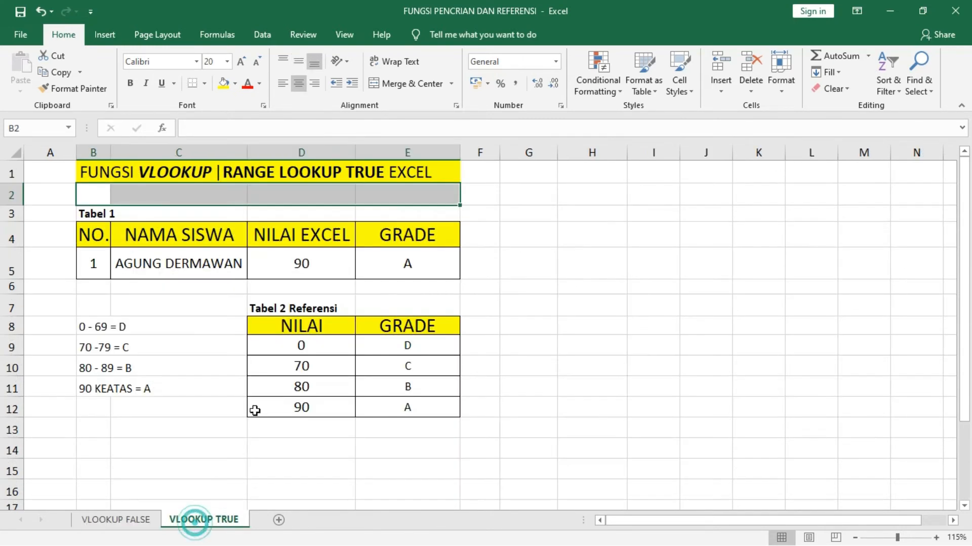
{"action": "left_click", "coordinate": [162, 175]}
{"action": "left_click_drag", "start_coordinate": [92, 175], "coordinate": [386, 176]}
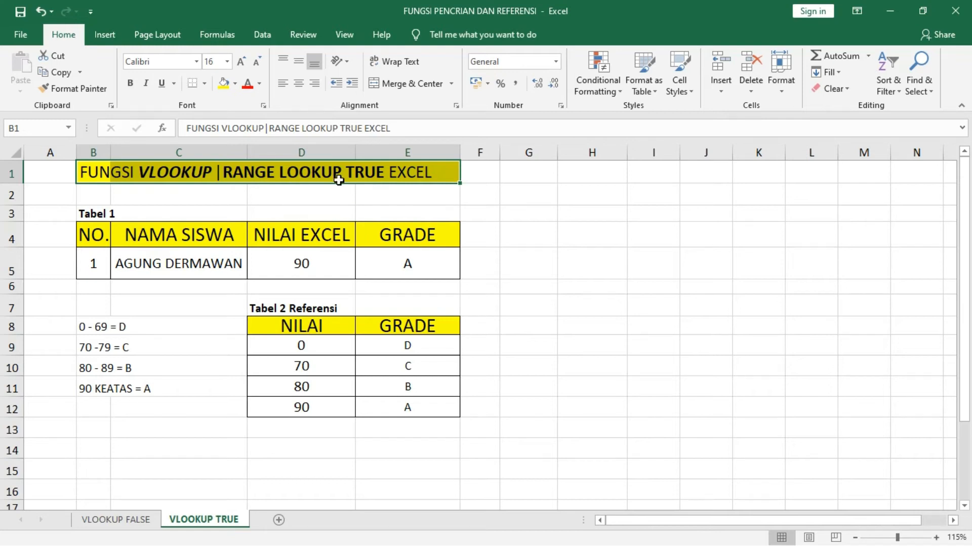
{"action": "left_click", "coordinate": [413, 265]}
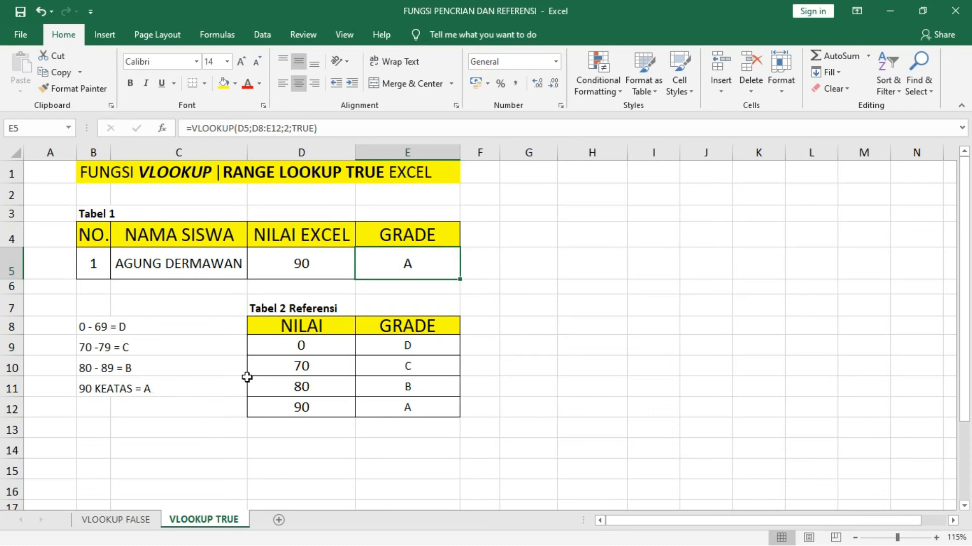
- Test the approximate-match GRADE formula by entering 80 in NILAI EXCEL cell D5, followed by 75
{"action": "left_click", "coordinate": [318, 264]}
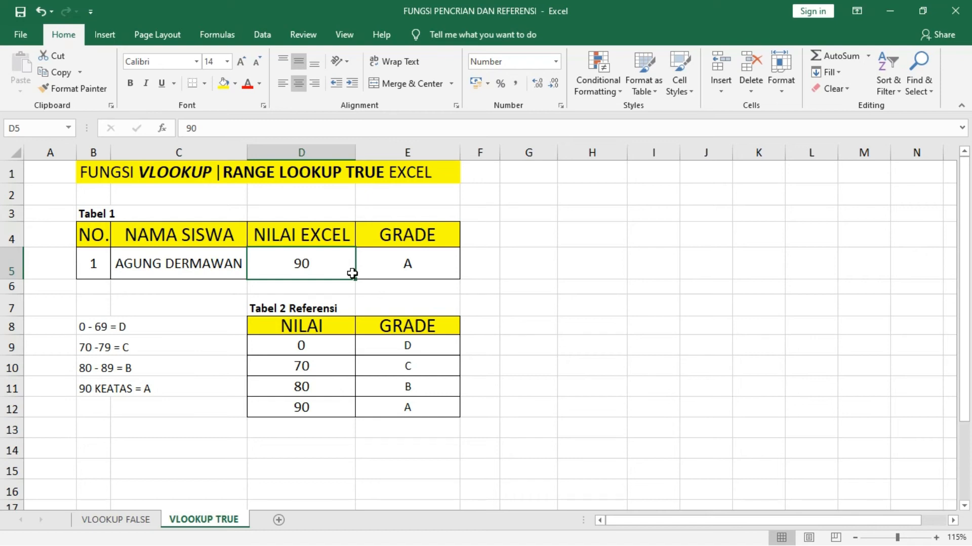
{"action": "type", "text": "80"}
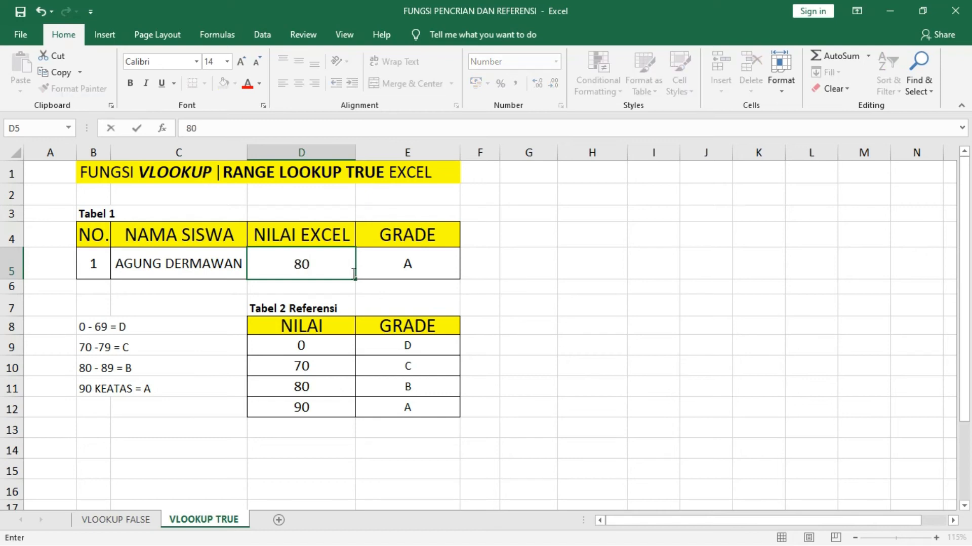
{"action": "left_click", "coordinate": [503, 262]}
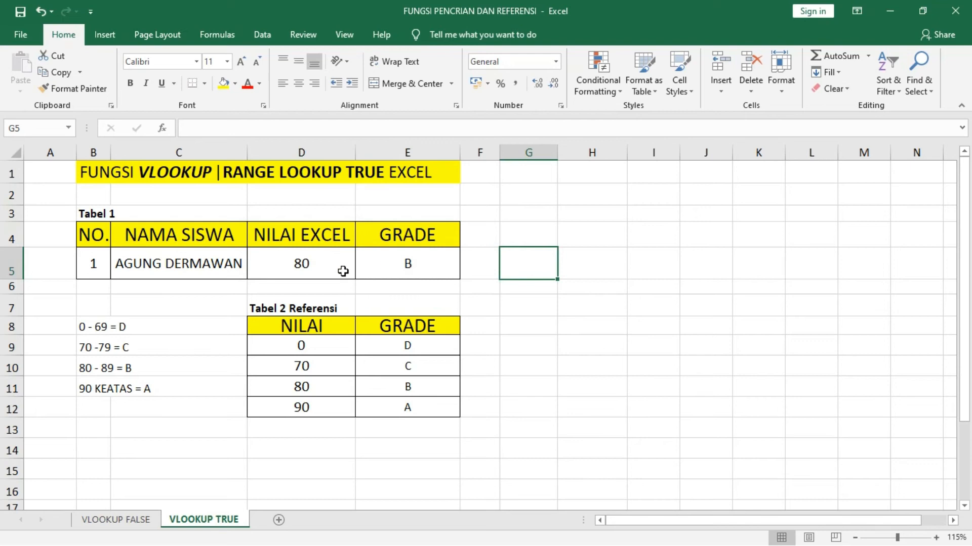
{"action": "left_click", "coordinate": [321, 269]}
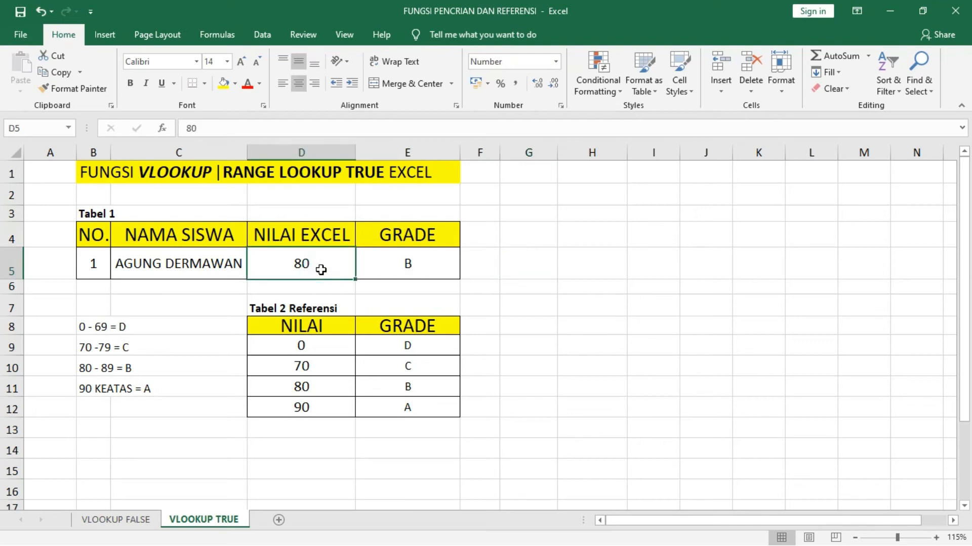
{"action": "type", "text": "75"}
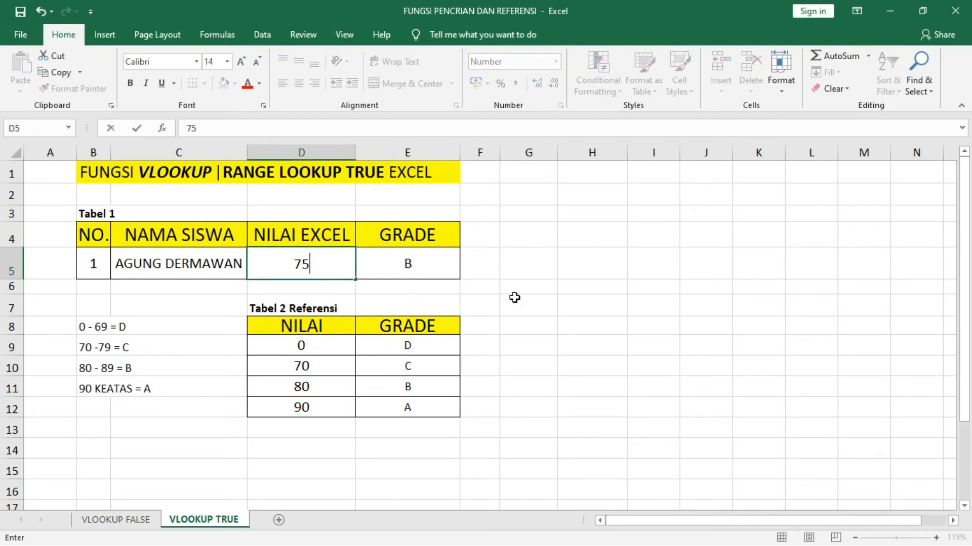
{"action": "left_click", "coordinate": [515, 286]}
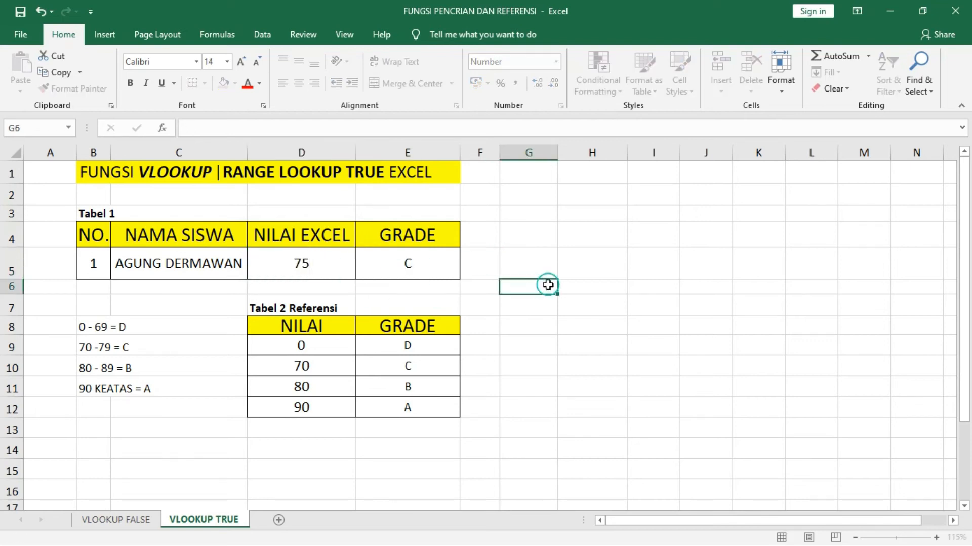
- Trace the GRADE lookup from the score in D5 to the matching NILAI and GRADE row in Tabel 2
{"action": "left_click", "coordinate": [423, 268]}
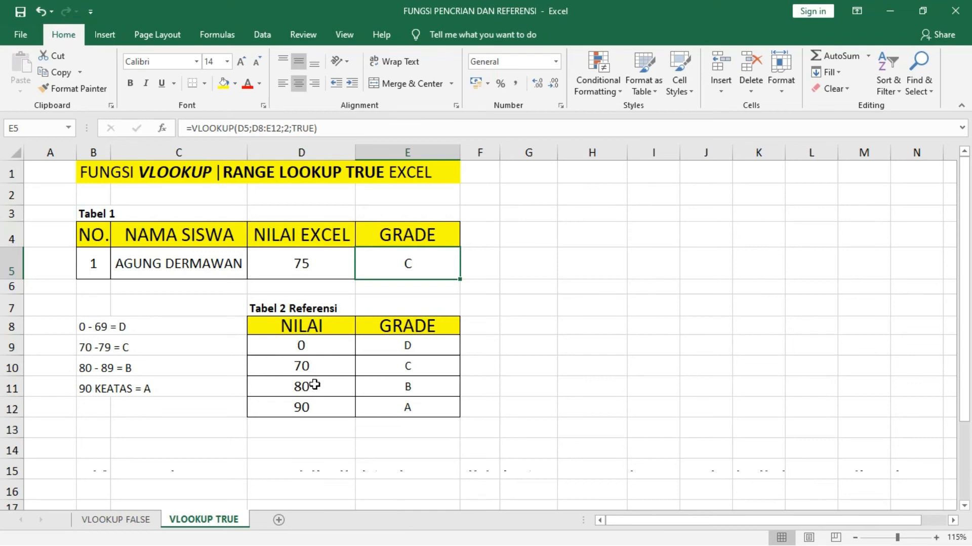
{"action": "left_click", "coordinate": [309, 264]}
{"action": "left_click", "coordinate": [315, 370]}
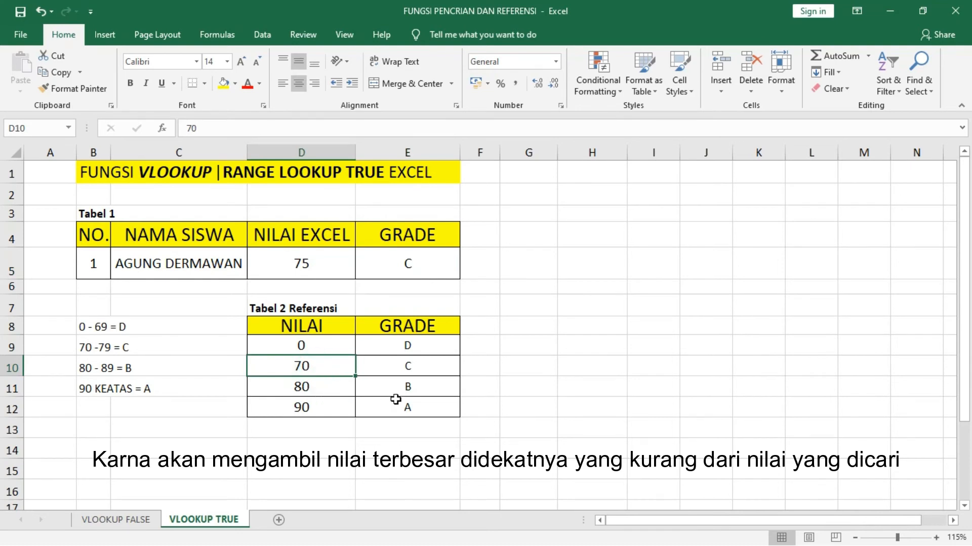
{"action": "left_click", "coordinate": [427, 363]}
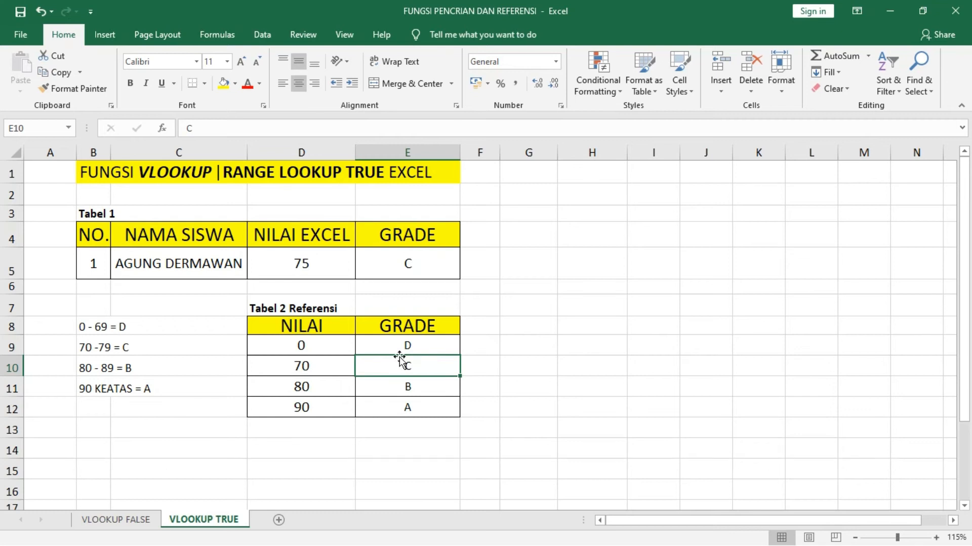
- Change the range_lookup argument of the GRADE formula in E5 to FALSE, giving =VLOOKUP(D5;D8:E12;2;FALSE)
{"action": "left_click", "coordinate": [418, 266]}
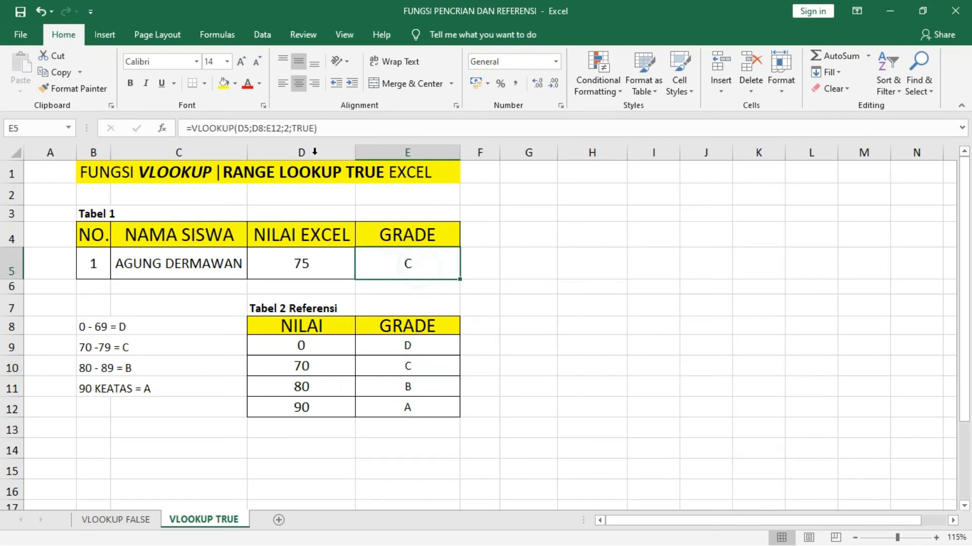
{"action": "left_click", "coordinate": [302, 127]}
{"action": "double_click", "coordinate": [302, 127]}
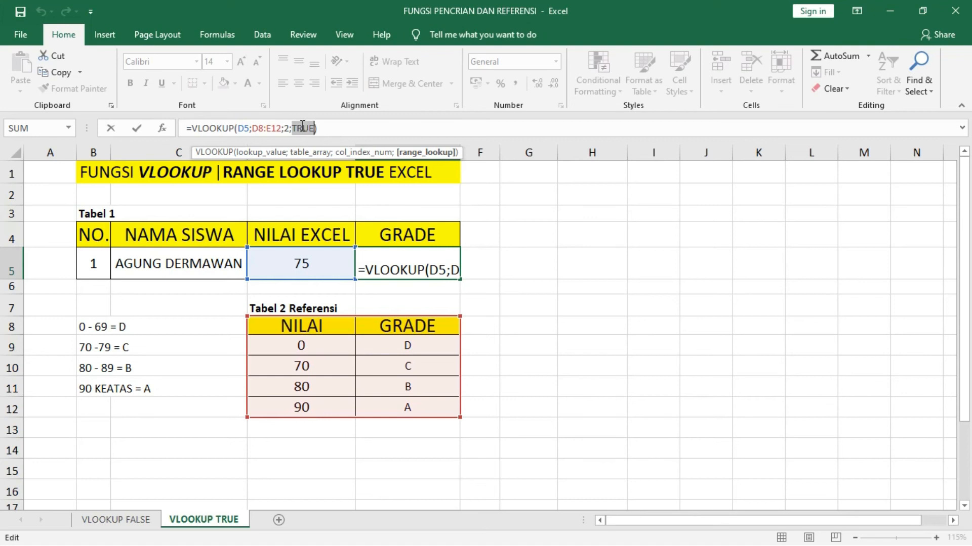
{"action": "type", "text": "F"}
{"action": "type", "text": "ALSE"}
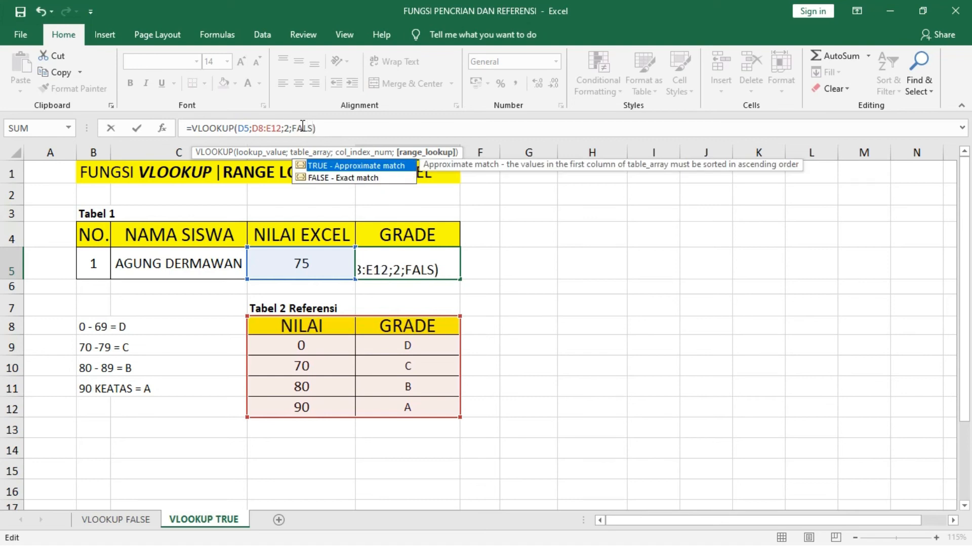
{"action": "key", "text": "Return"}
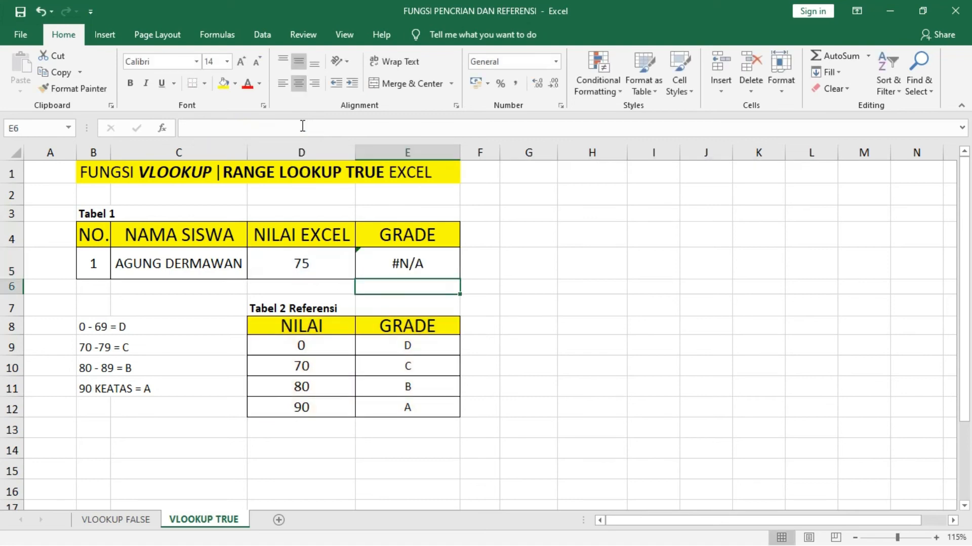
- Check the exact-match formula in E5 and compare the score in D5 with the NILAI values in D9:D12
{"action": "left_click", "coordinate": [395, 268]}
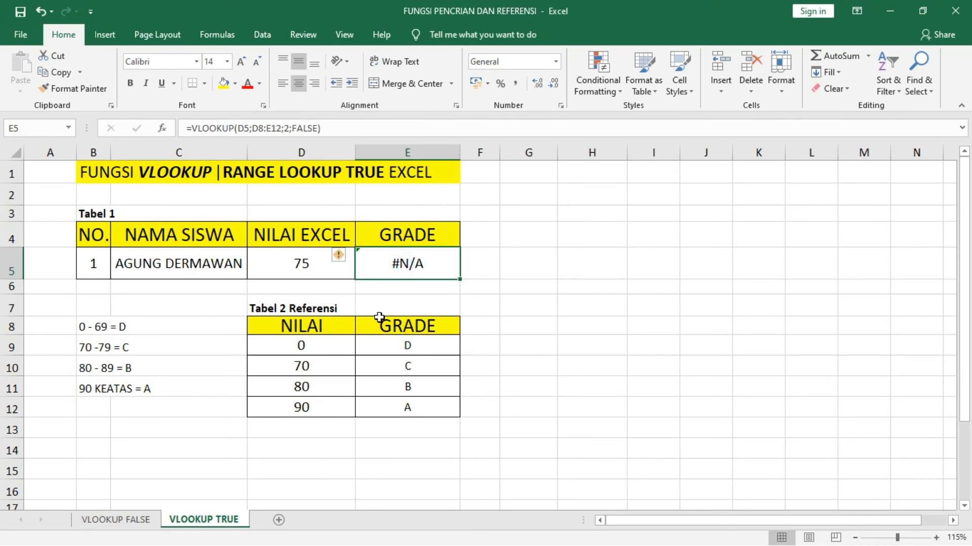
{"action": "left_click", "coordinate": [298, 261]}
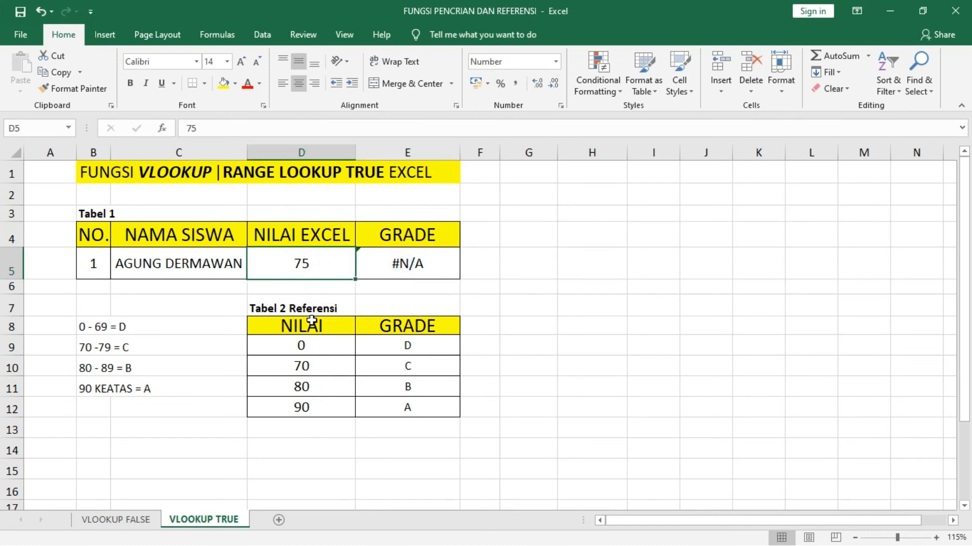
{"action": "left_click_drag", "start_coordinate": [312, 343], "coordinate": [315, 405]}
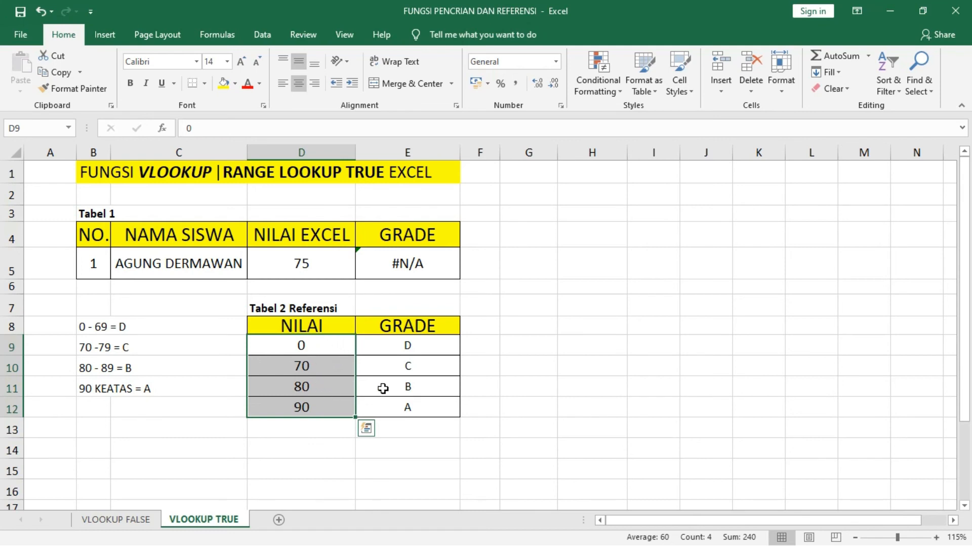
- Set the range_lookup argument in E5 back to TRUE, giving =VLOOKUP(D5;D8:E12;2;TRUE)
{"action": "left_click", "coordinate": [432, 267]}
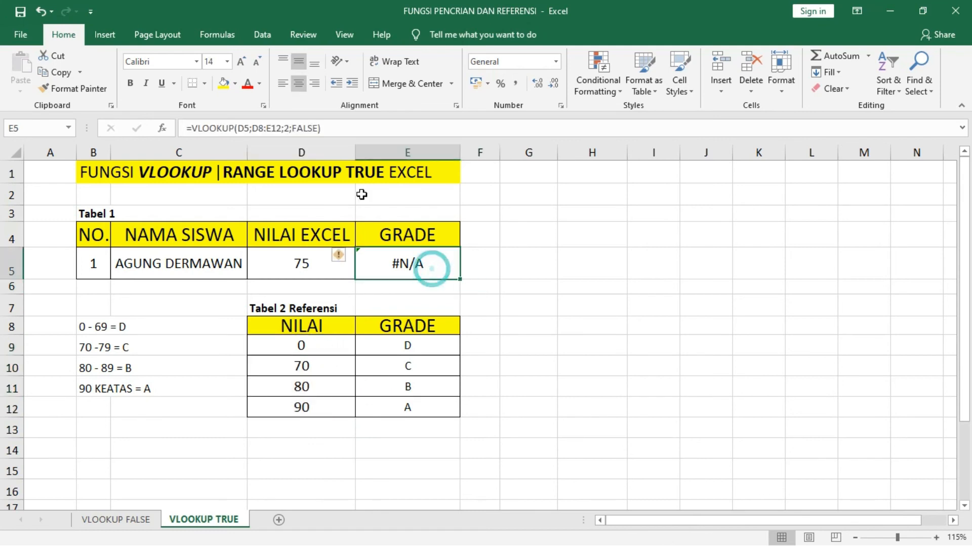
{"action": "double_click", "coordinate": [298, 128]}
{"action": "type", "text": "TRUE"}
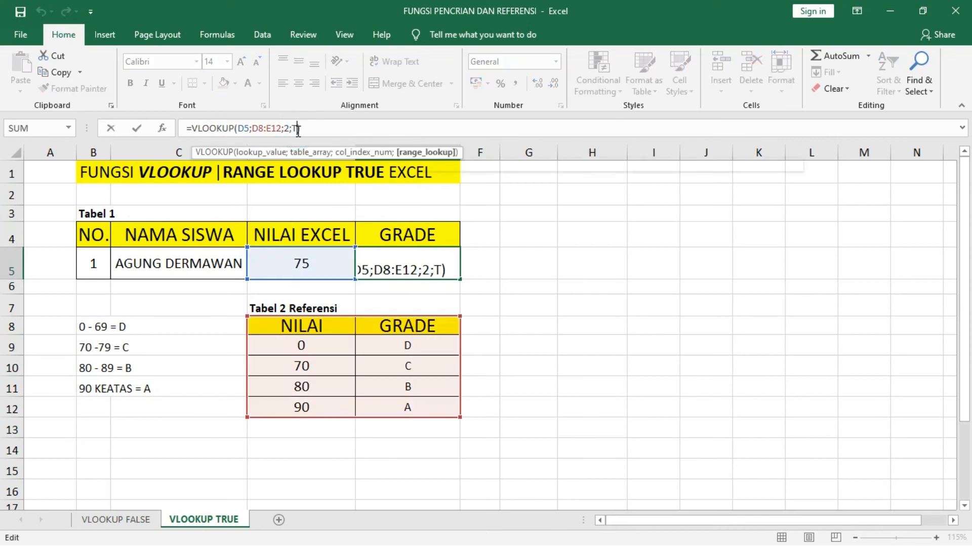
{"action": "key", "text": "Return"}
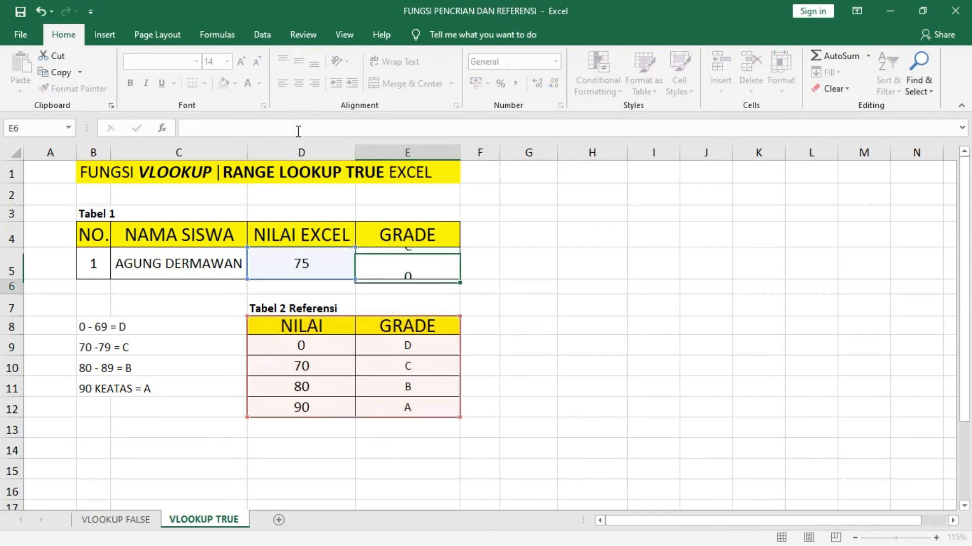
{"action": "key", "text": "Up"}
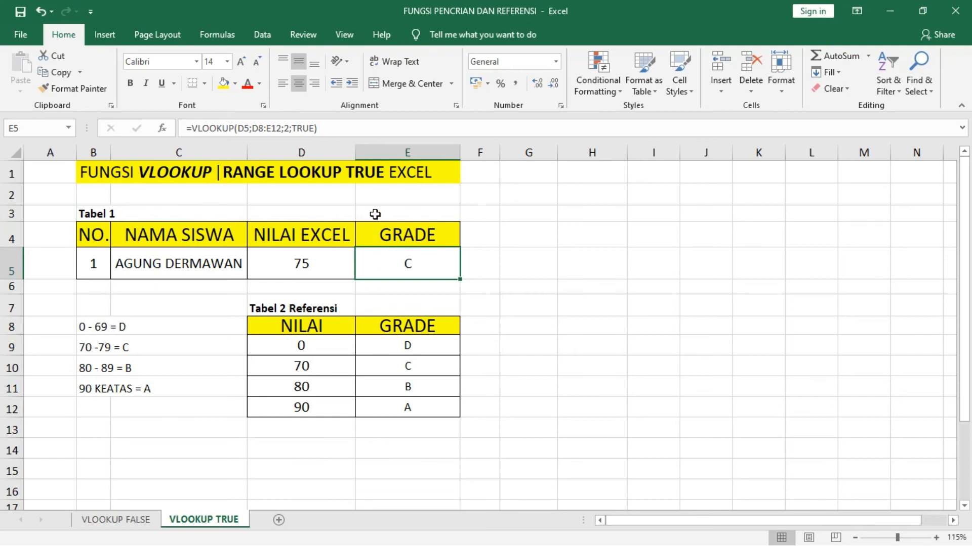
- Remove the range_lookup argument from the GRADE formula in E5, leaving =VLOOKUP(D5;D8:E12;2)
{"action": "left_click", "coordinate": [300, 128]}
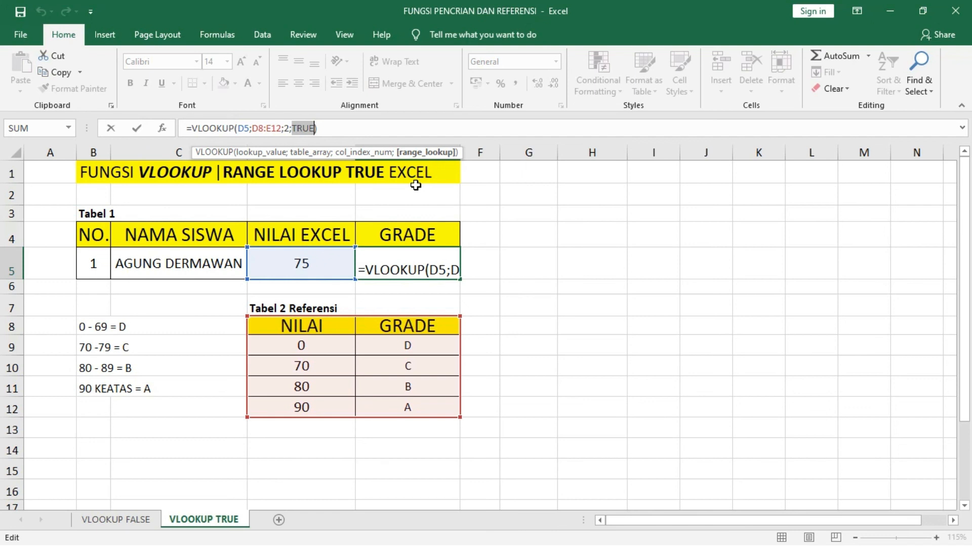
{"action": "key", "text": "BackSpace"}
{"action": "key", "text": "BackSpace"}
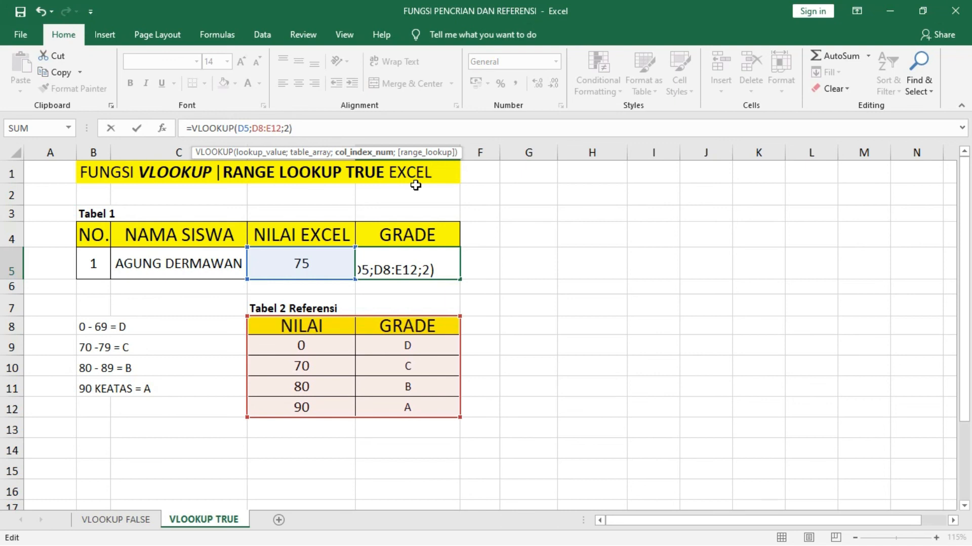
{"action": "key", "text": "Return"}
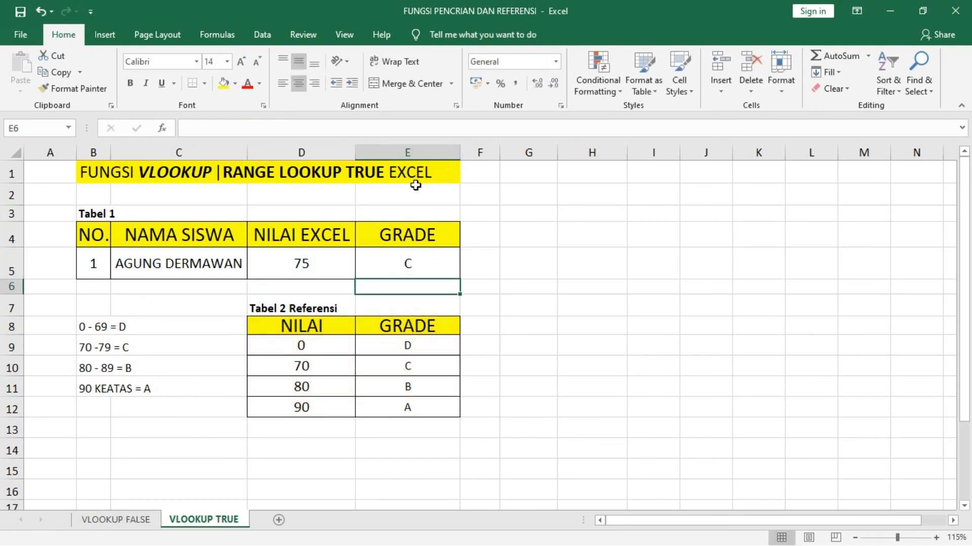
- Review the shortened formula in E5 and switch to the PowerPoint slide show explaining range lookup False and True
{"action": "left_click", "coordinate": [407, 268]}
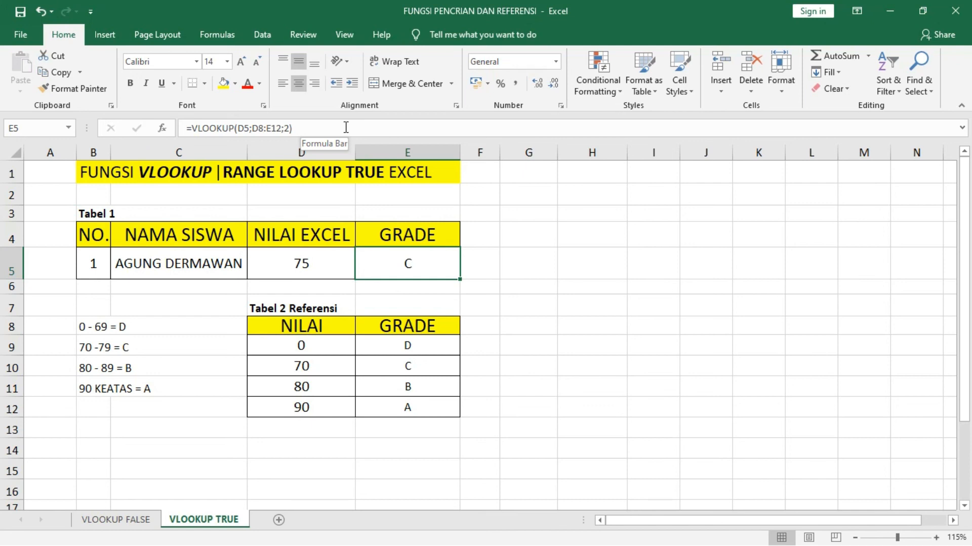
{"action": "key", "text": "alt+Tab"}
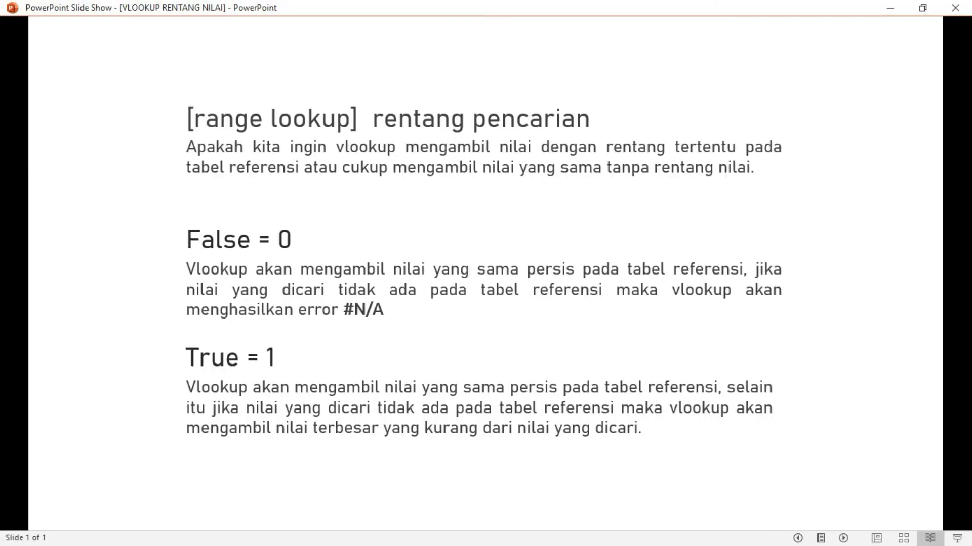